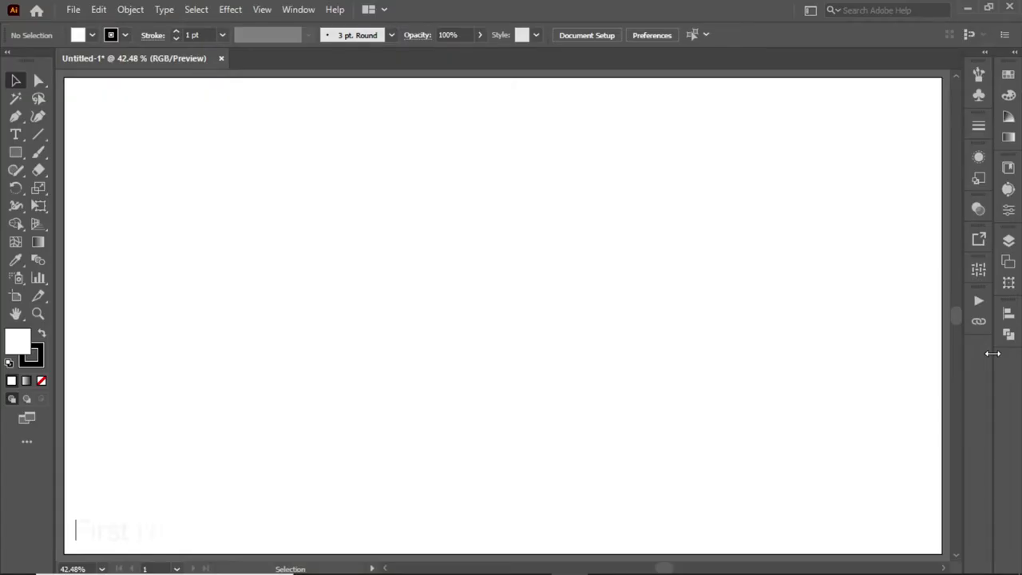
- Draw an unfilled circle with a 3 pt outline in the middle of the artboard
{"action": "right_click", "coordinate": [16, 151]}
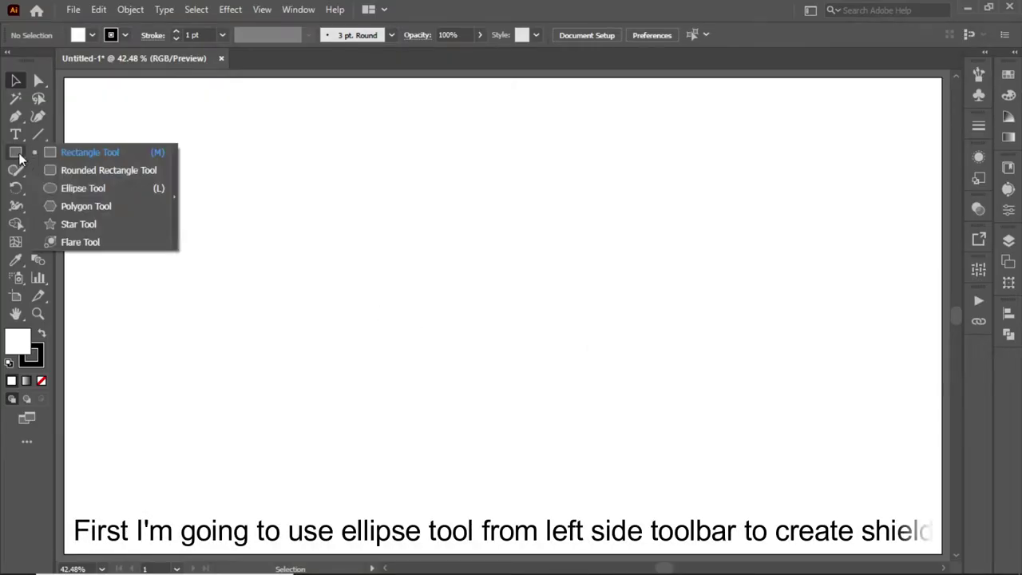
{"action": "left_click", "coordinate": [80, 189]}
{"action": "left_click_drag", "start_coordinate": [497, 300], "coordinate": [598, 400]}
{"action": "left_click", "coordinate": [41, 381]}
{"action": "left_click", "coordinate": [175, 32]}
{"action": "left_click", "coordinate": [174, 32]}
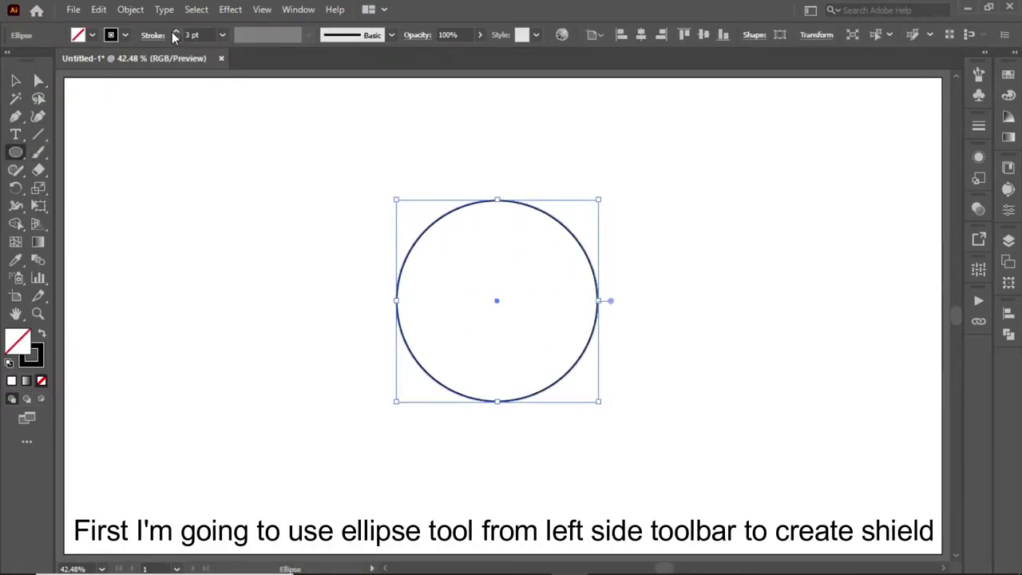
- Make two overlapping copies of the circle, one beside and one below, and select all three
{"action": "left_click_drag", "start_coordinate": [422, 239], "coordinate": [355, 178]}
{"action": "mouse_move", "coordinate": [411, 308]}
{"action": "left_mouse_down"}
{"action": "mouse_move", "coordinate": [513, 308]}
{"action": "mouse_move", "coordinate": [450, 423]}
{"action": "left_mouse_up"}
{"action": "key", "text": "ctrl+a"}
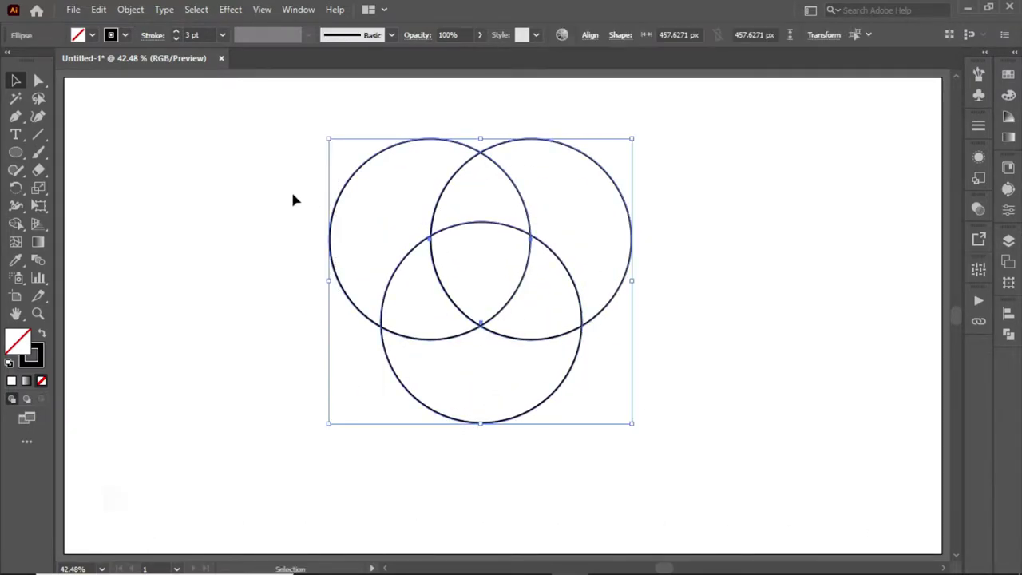
{"action": "right_click", "coordinate": [531, 160]}
{"action": "left_click", "coordinate": [696, 196]}
- Remove the outer circle pieces with Shape Builder to leave a pointed shield shape
{"action": "left_click", "coordinate": [15, 223]}
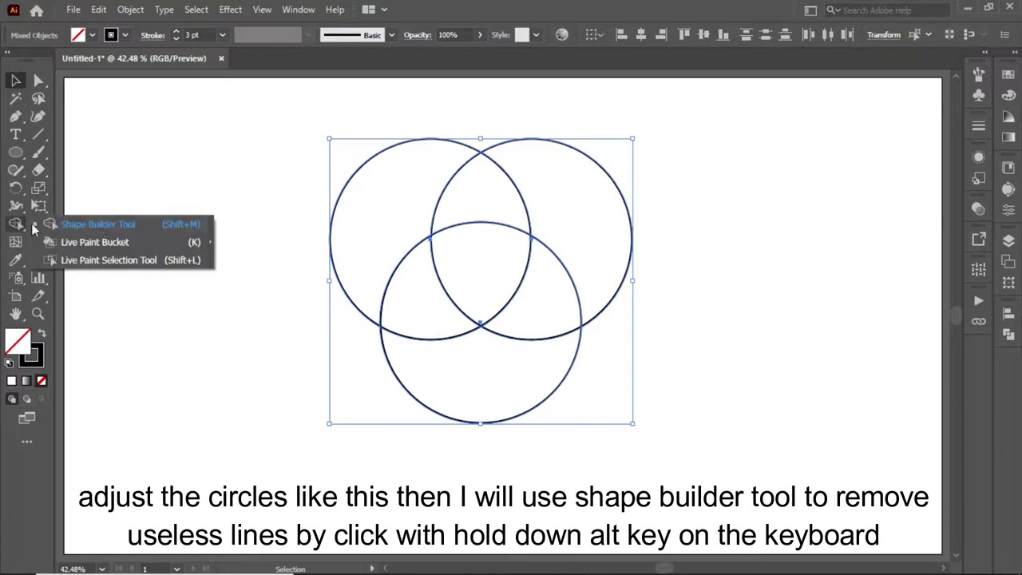
{"action": "left_click", "coordinate": [80, 224]}
{"action": "left_click", "coordinate": [558, 279], "text": "alt"}
{"action": "left_click", "coordinate": [479, 375], "text": "alt"}
{"action": "left_click", "coordinate": [403, 279], "text": "alt"}
- Scale the shield larger and give its outline a 10 pt stroke
{"action": "key", "text": "v"}
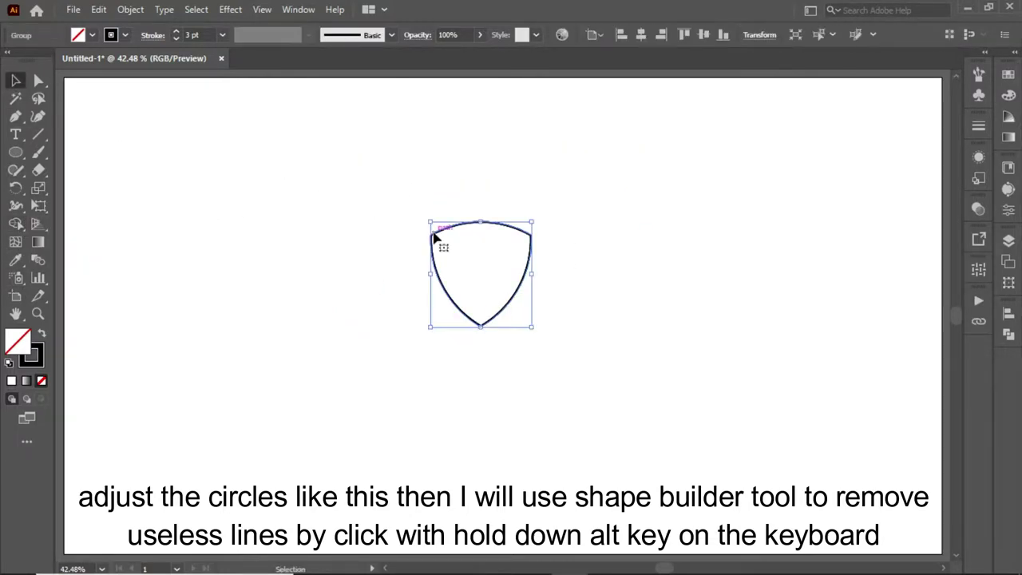
{"action": "left_click_drag", "start_coordinate": [482, 324], "coordinate": [475, 408]}
{"action": "left_click", "coordinate": [503, 404]}
{"action": "left_click", "coordinate": [513, 214]}
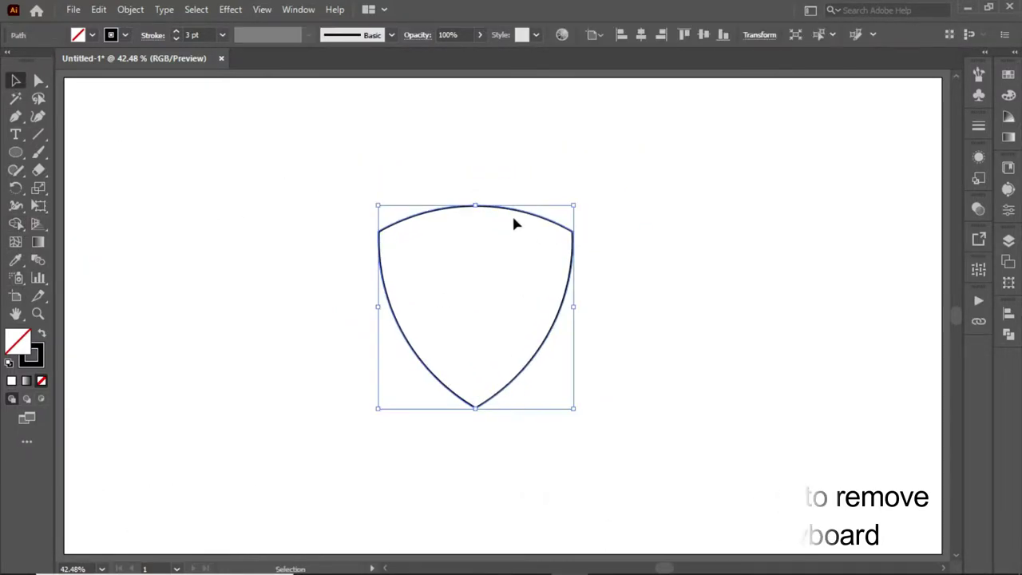
{"action": "left_click", "coordinate": [175, 33]}
{"action": "left_click", "coordinate": [175, 32]}
{"action": "left_click", "coordinate": [181, 123]}
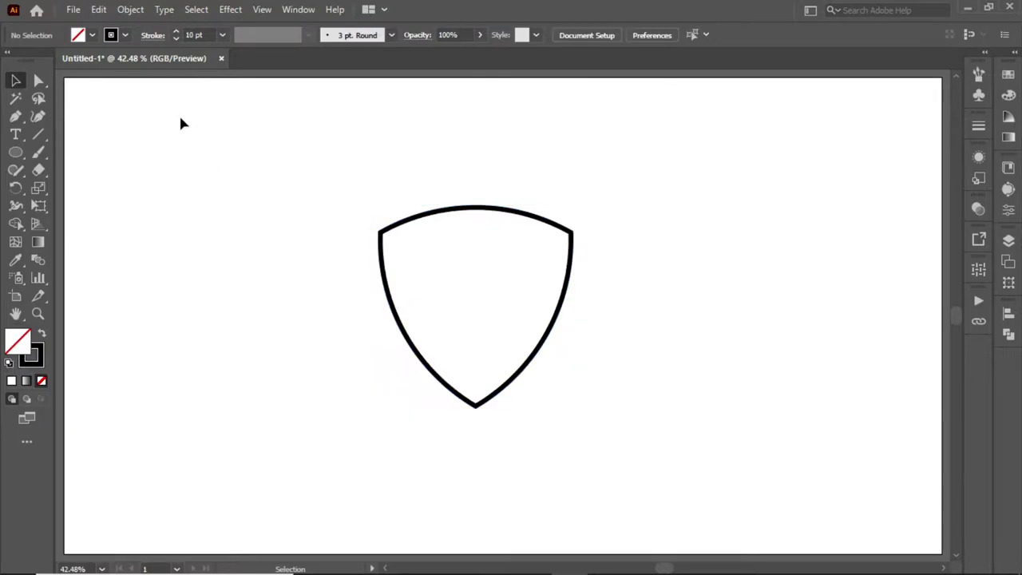
- Add the text 'THE UNITED' at the artboard's top-left and scale it up
{"action": "left_click", "coordinate": [15, 135]}
{"action": "left_click", "coordinate": [85, 147]}
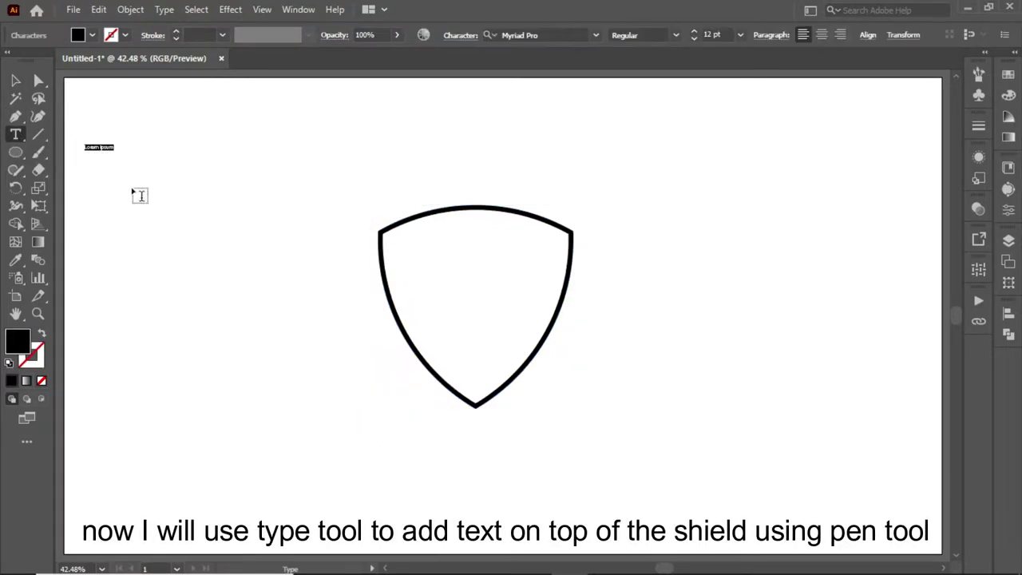
{"action": "type", "text": "THE UNITED"}
{"action": "key", "text": "Escape"}
{"action": "left_click_drag", "start_coordinate": [108, 150], "coordinate": [231, 230]}
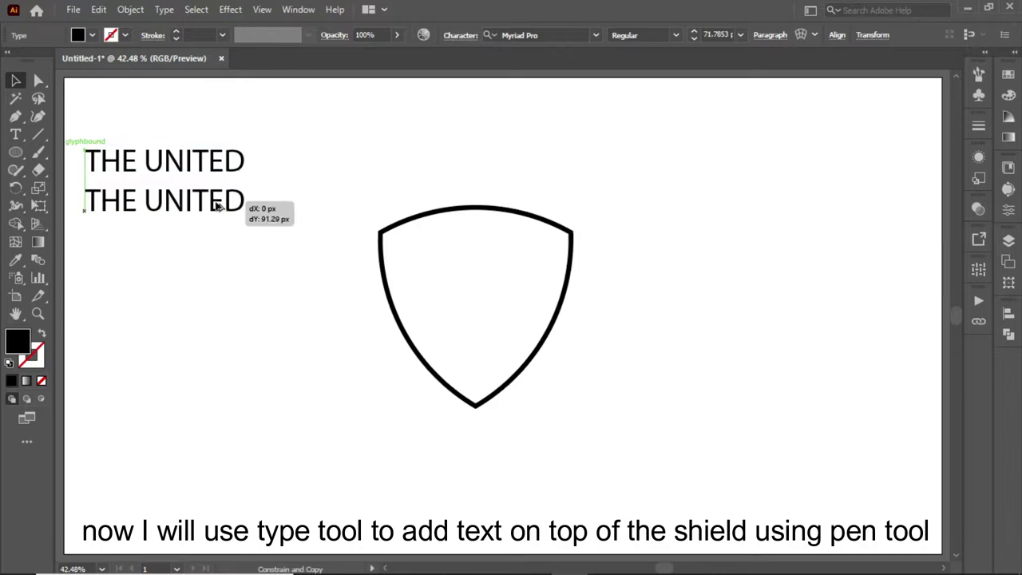
- Pen-draw a curved arc above the top of the shield
{"action": "key", "text": "p"}
{"action": "left_click", "coordinate": [379, 216]}
{"action": "left_click_drag", "start_coordinate": [572, 215], "coordinate": [610, 253]}
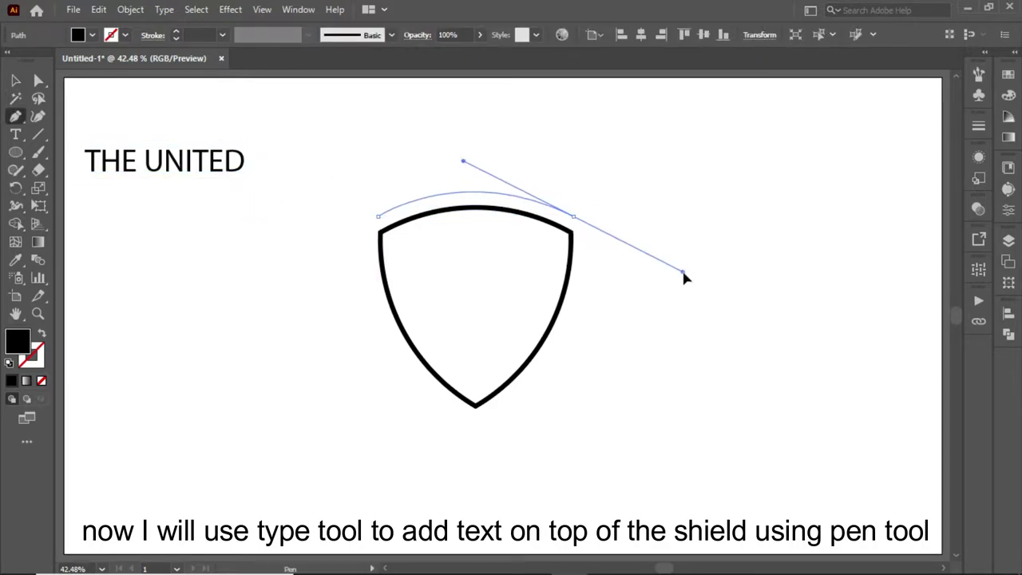
{"action": "left_click_drag", "start_coordinate": [681, 277], "coordinate": [679, 278]}
- Paste 'THE UNITED' onto the arc as type on a path
{"action": "right_click", "coordinate": [15, 135]}
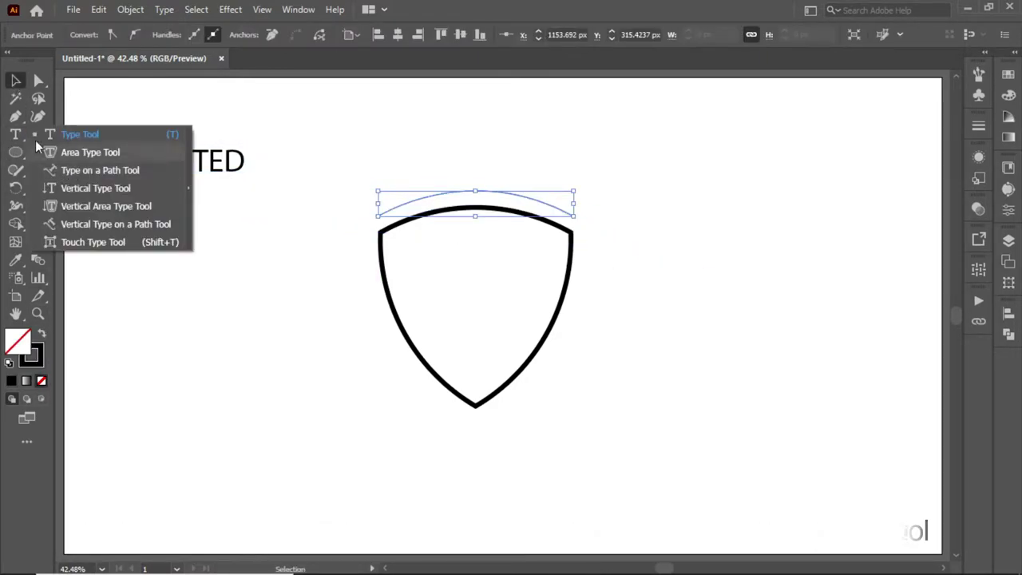
{"action": "left_click", "coordinate": [80, 135]}
{"action": "right_click", "coordinate": [110, 152]}
{"action": "left_click", "coordinate": [98, 9]}
{"action": "left_click", "coordinate": [149, 80]}
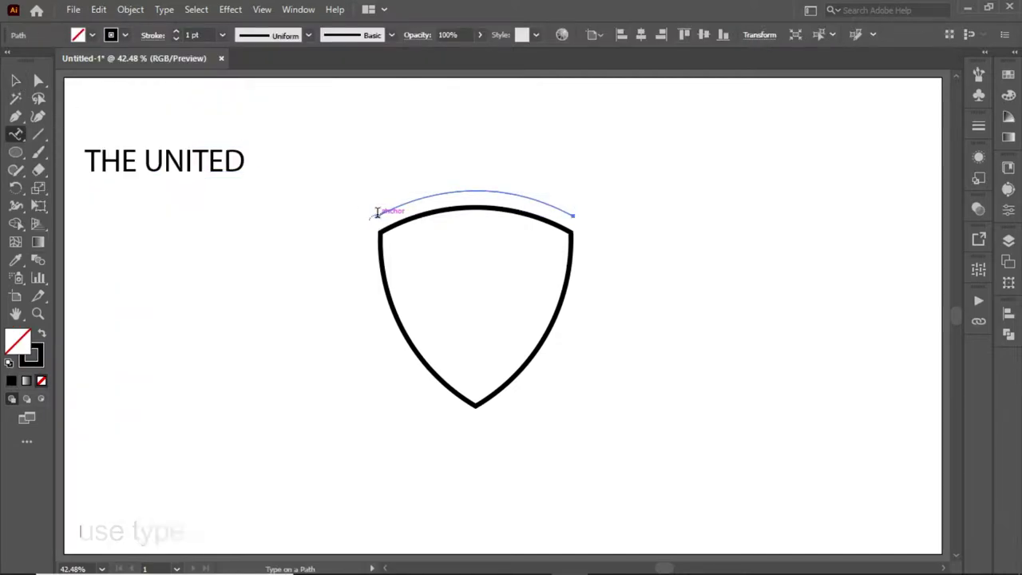
{"action": "left_click", "coordinate": [378, 212]}
{"action": "left_click", "coordinate": [98, 9]}
{"action": "left_click", "coordinate": [125, 98]}
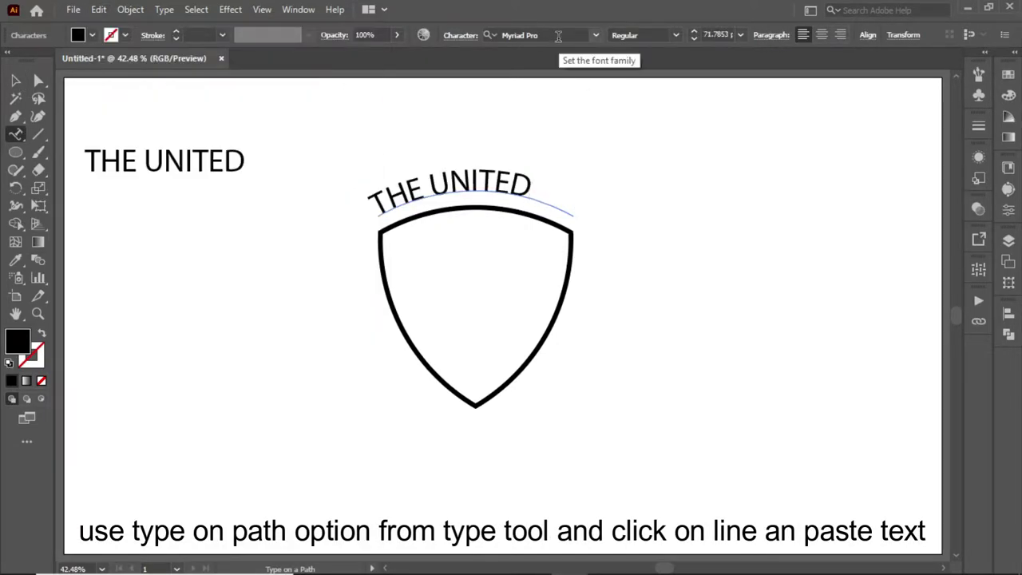
- Set the arc text's font to Alfa Slab One Regular
{"action": "type", "text": "any"}
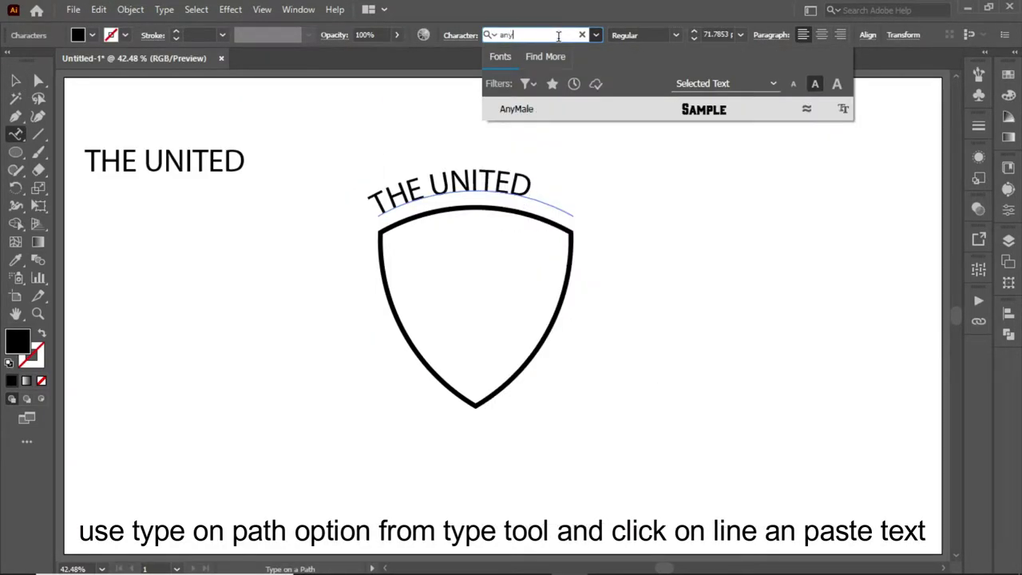
{"action": "key", "text": "Escape"}
{"action": "left_click", "coordinate": [506, 35]}
{"action": "type", "text": "any"}
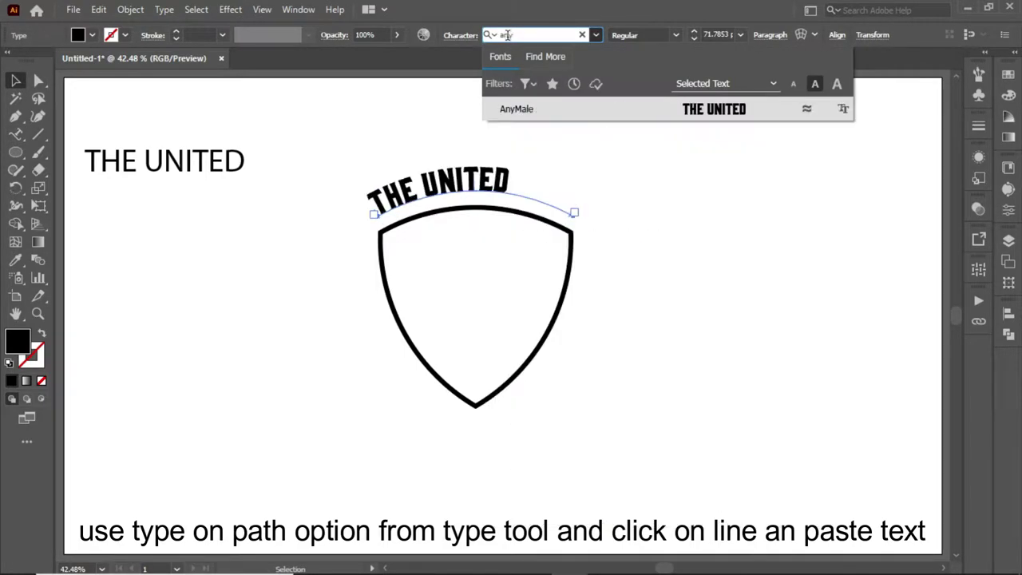
{"action": "left_click", "coordinate": [596, 35]}
{"action": "left_click", "coordinate": [596, 35]}
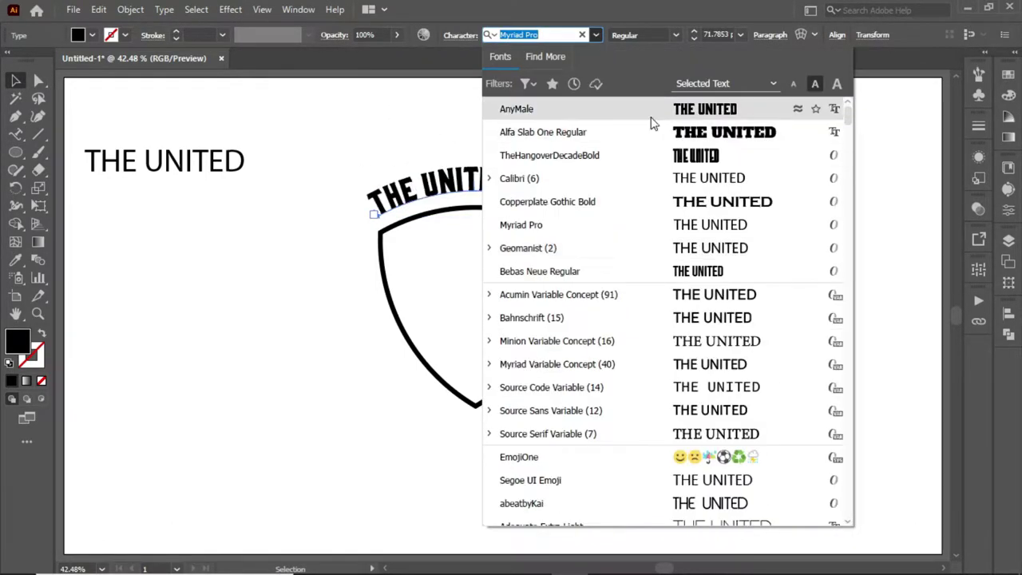
{"action": "left_click", "coordinate": [559, 132]}
- Size the arc text to 66 pt and slide it down onto the shield top
{"action": "left_click", "coordinate": [695, 32]}
{"action": "left_click", "coordinate": [695, 32]}
{"action": "left_click", "coordinate": [694, 32]}
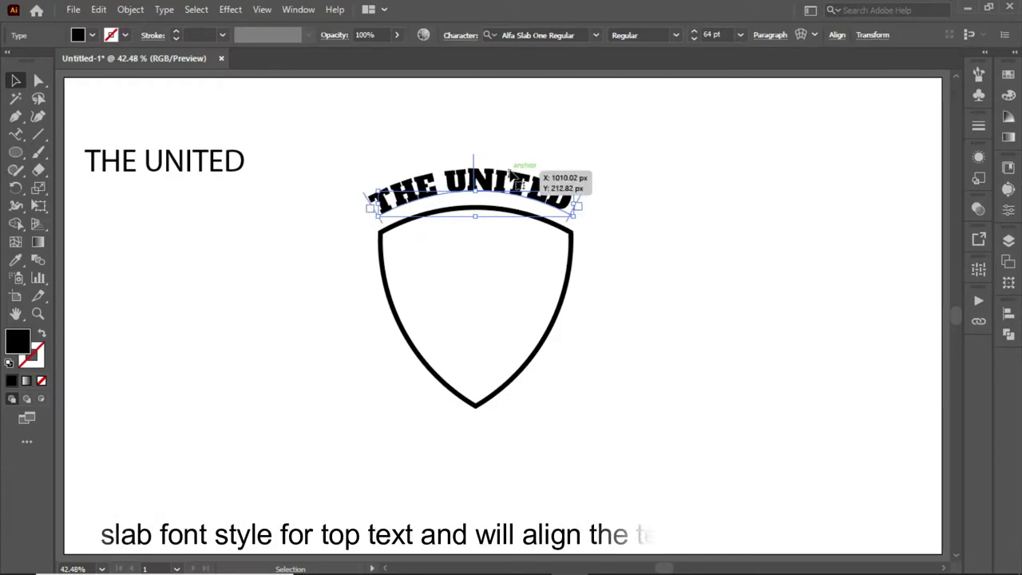
{"action": "mouse_move", "coordinate": [517, 185]}
{"action": "left_mouse_down"}
{"action": "mouse_move", "coordinate": [480, 176]}
{"action": "mouse_move", "coordinate": [504, 149]}
{"action": "left_mouse_up"}
{"action": "key", "text": "ctrl+equal"}
{"action": "key", "text": "ctrl+equal"}
{"action": "left_click", "coordinate": [502, 147]}
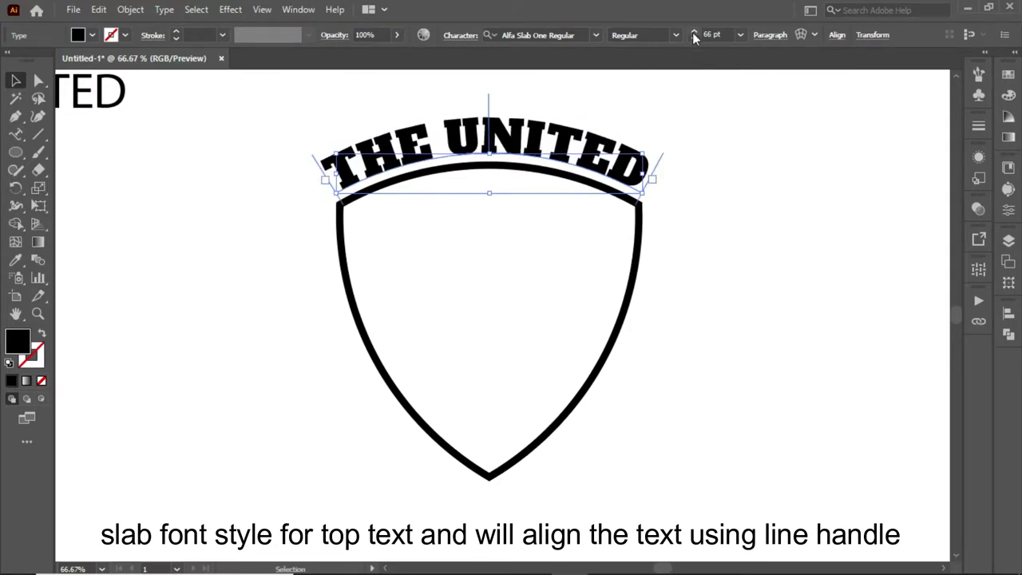
{"action": "left_click", "coordinate": [714, 273]}
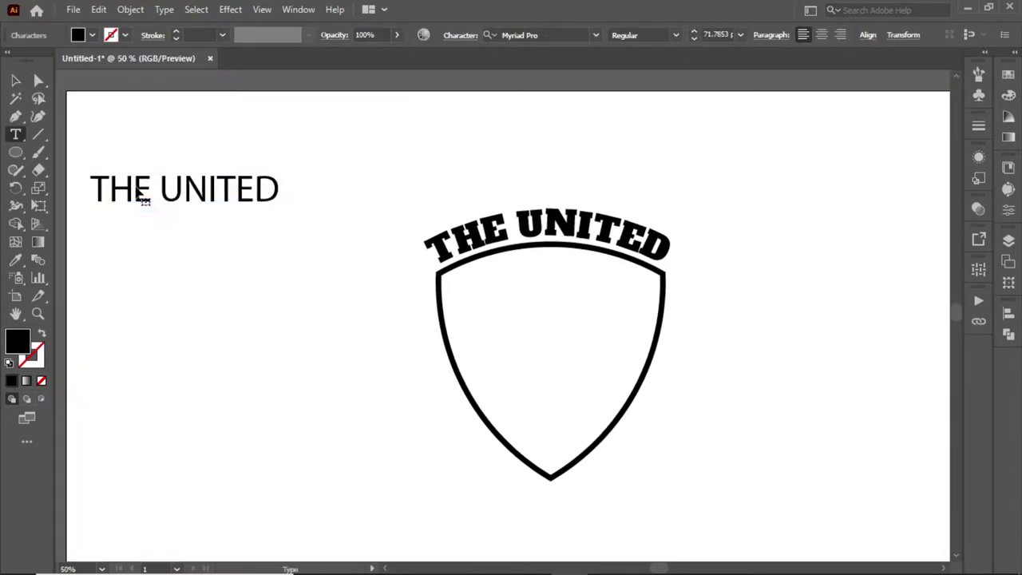
- Retype the plain text copy as 'CRICKET' in the AnyMale font
{"action": "triple_click", "coordinate": [143, 195]}
{"action": "type", "text": "CRICKET"}
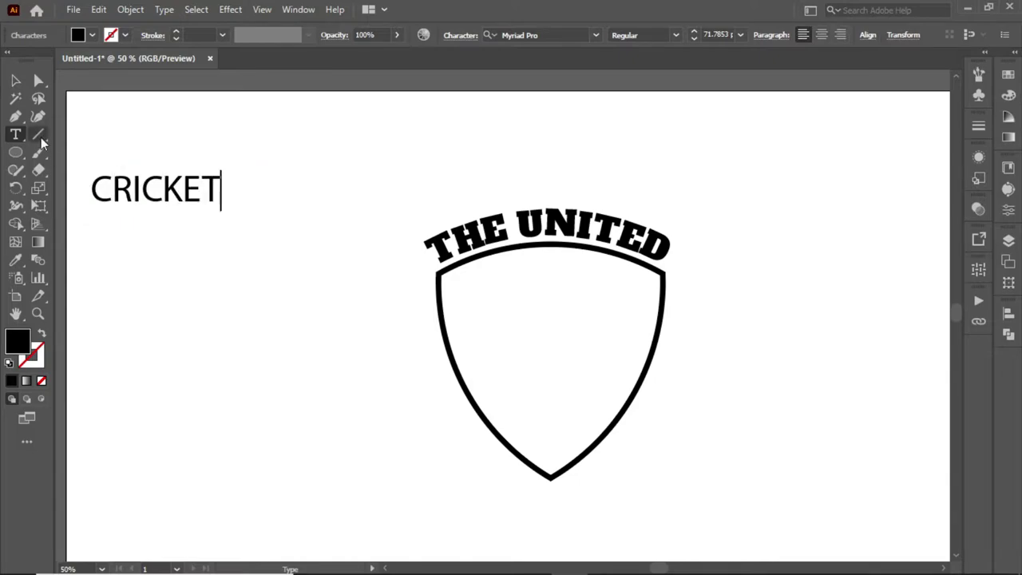
{"action": "key", "text": "Escape"}
{"action": "left_click", "coordinate": [527, 35]}
{"action": "type", "text": "any"}
{"action": "left_click", "coordinate": [312, 290]}
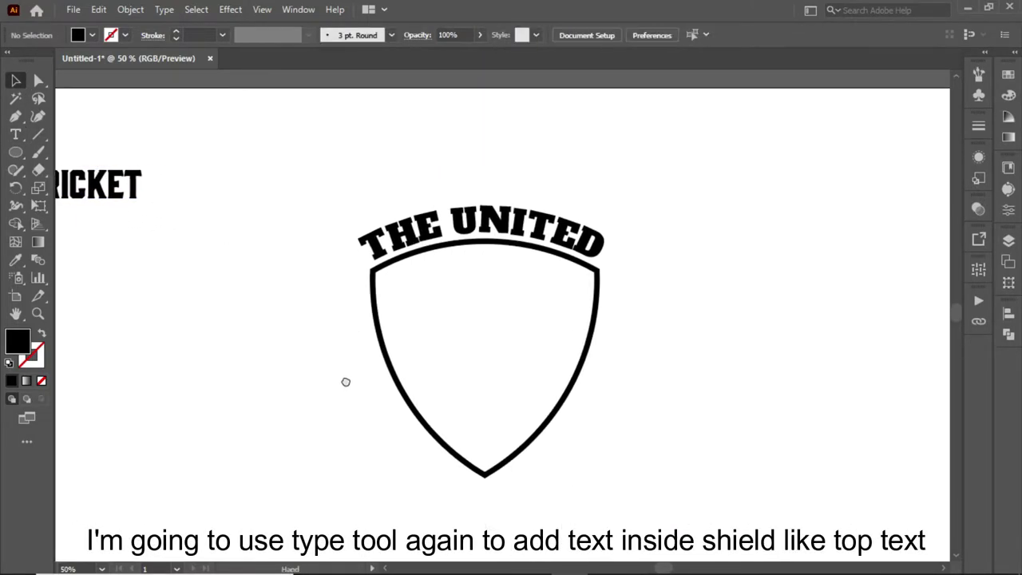
- Copy the arc text down into the shield and retype it as 'CRICKET'
{"action": "left_click_drag", "start_coordinate": [499, 225], "coordinate": [499, 278]}
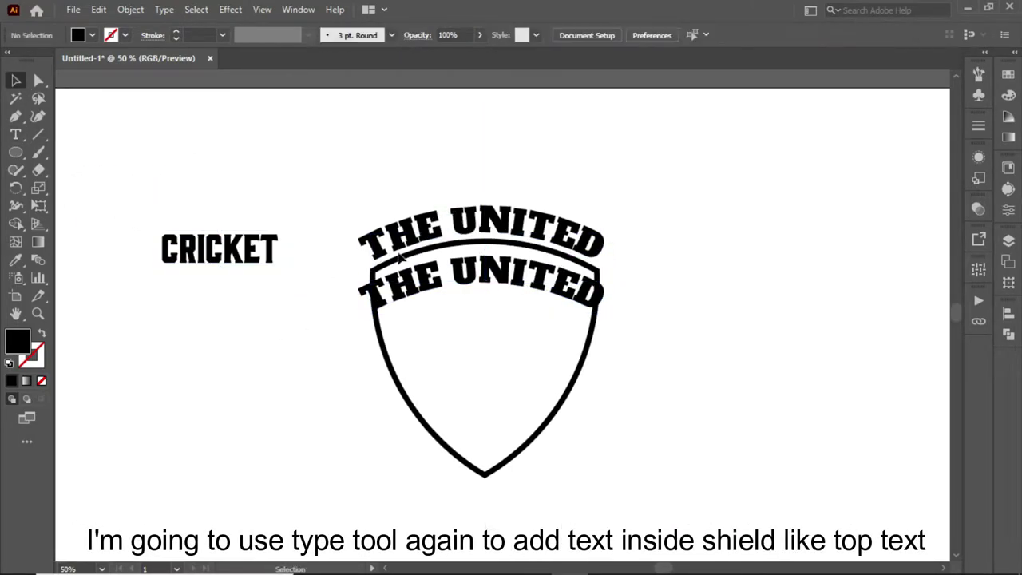
{"action": "type", "text": "CRICKET"}
{"action": "key", "text": "Escape"}
{"action": "scroll", "coordinate": [693, 35], "scroll_direction": "up", "scroll_amount": 5}
{"action": "scroll", "coordinate": [694, 35], "scroll_direction": "up", "scroll_amount": 5}
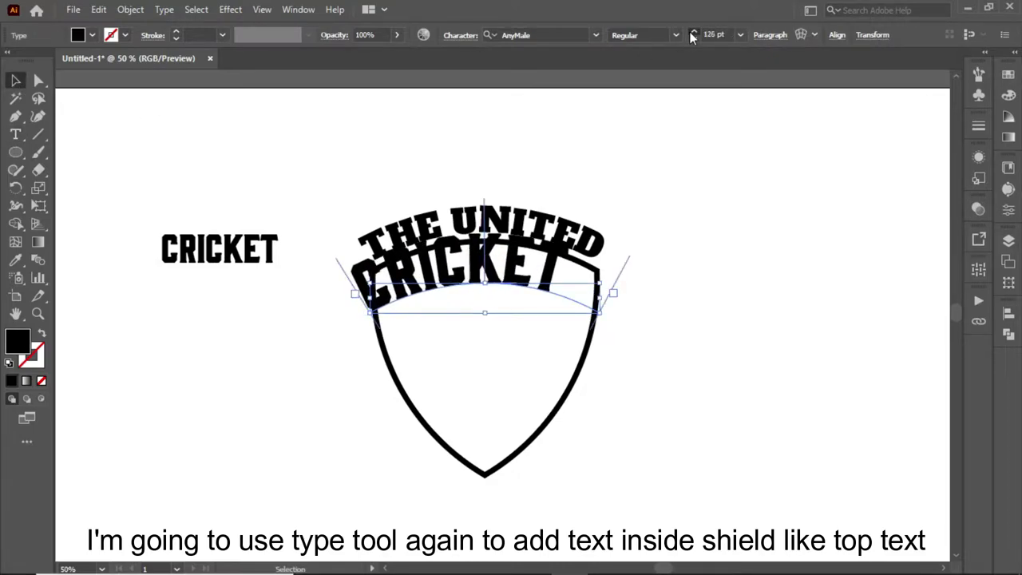
{"action": "scroll", "coordinate": [693, 35], "scroll_direction": "up", "scroll_amount": 5}
{"action": "left_click_drag", "start_coordinate": [533, 284], "coordinate": [533, 310]}
- Extend the path, center, enlarge, reposition and slightly rotate CRICKET to level it in the shield
{"action": "scroll", "coordinate": [694, 35], "scroll_direction": "down", "scroll_amount": 3}
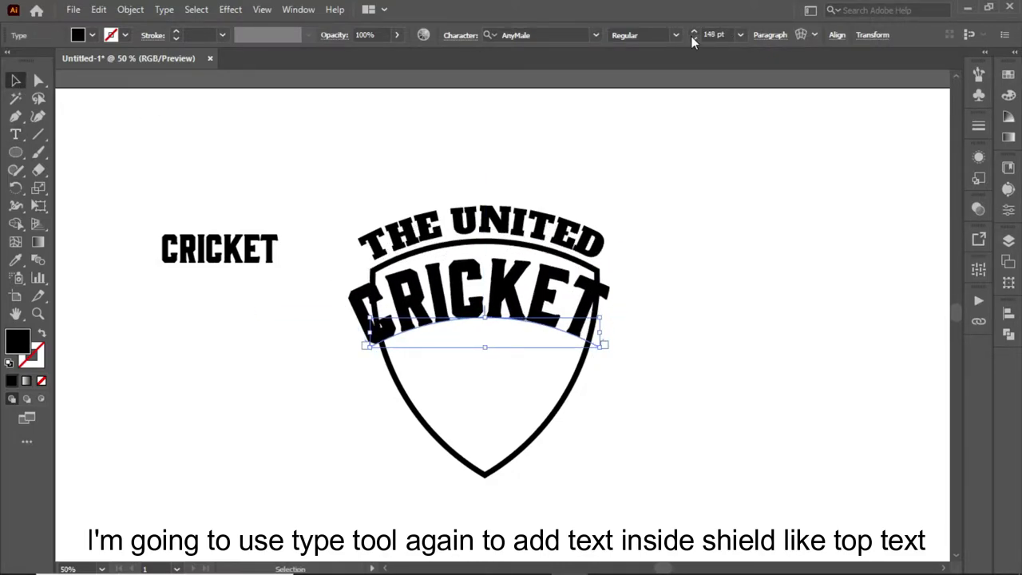
{"action": "mouse_move", "coordinate": [604, 317]}
{"action": "left_mouse_down"}
{"action": "mouse_move", "coordinate": [593, 323]}
{"action": "mouse_move", "coordinate": [627, 334]}
{"action": "left_mouse_up"}
{"action": "left_click", "coordinate": [837, 34]}
{"action": "left_click_drag", "start_coordinate": [540, 300], "coordinate": [547, 337]}
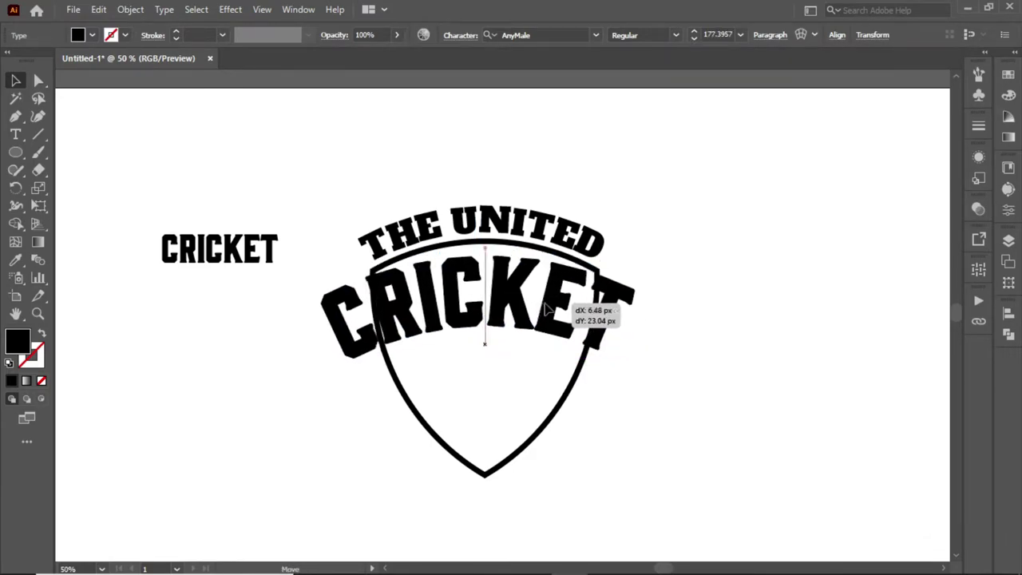
{"action": "left_click_drag", "start_coordinate": [628, 342], "coordinate": [626, 349]}
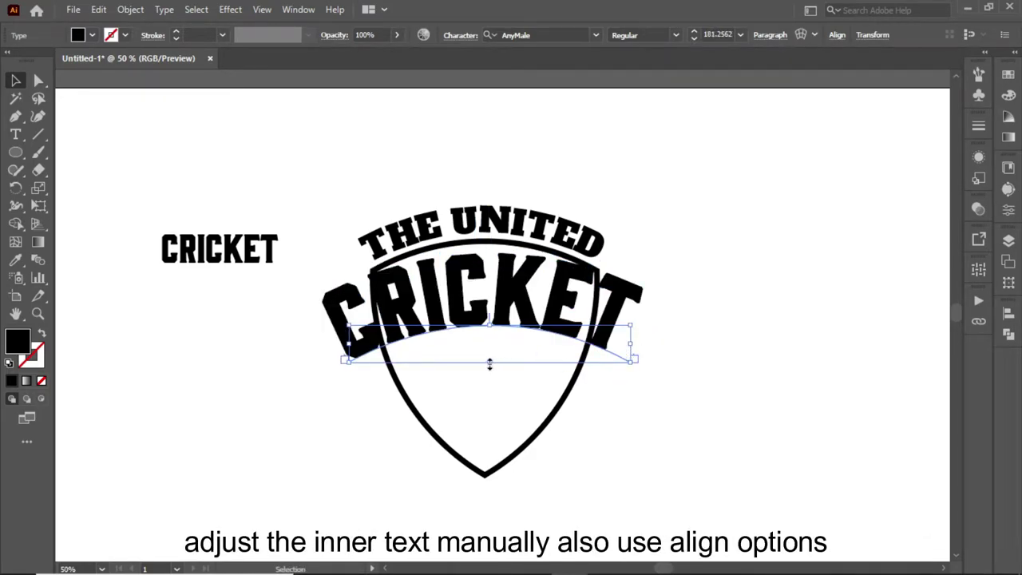
{"action": "left_click_drag", "start_coordinate": [487, 358], "coordinate": [518, 312]}
{"action": "left_click_drag", "start_coordinate": [348, 370], "coordinate": [340, 367]}
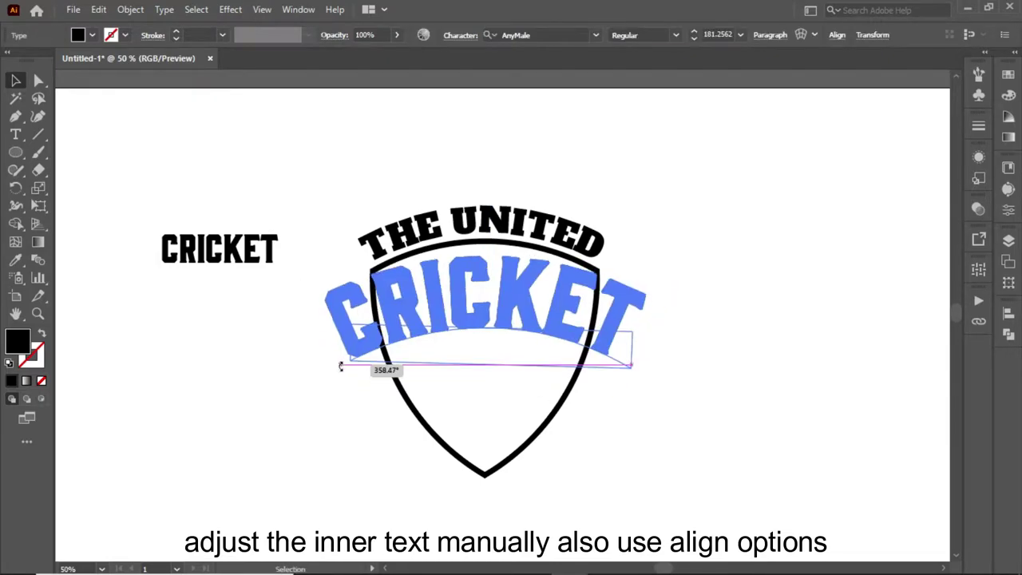
- Commit CRICKET's placement by selecting the shield outline and the spare CRICKET text
{"action": "left_click", "coordinate": [330, 422]}
{"action": "left_click", "coordinate": [402, 397]}
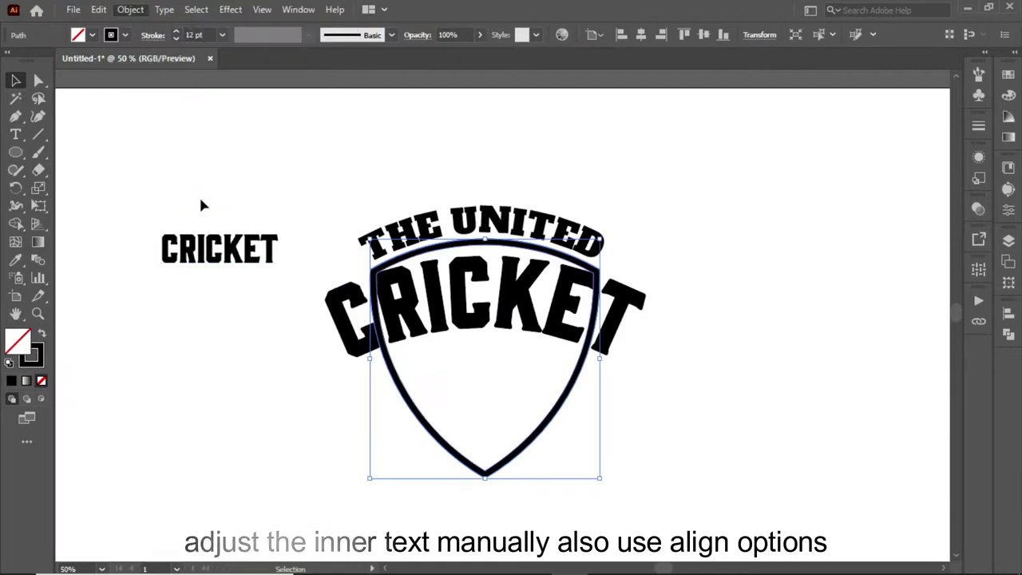
{"action": "left_click", "coordinate": [250, 246]}
{"action": "left_click", "coordinate": [120, 200]}
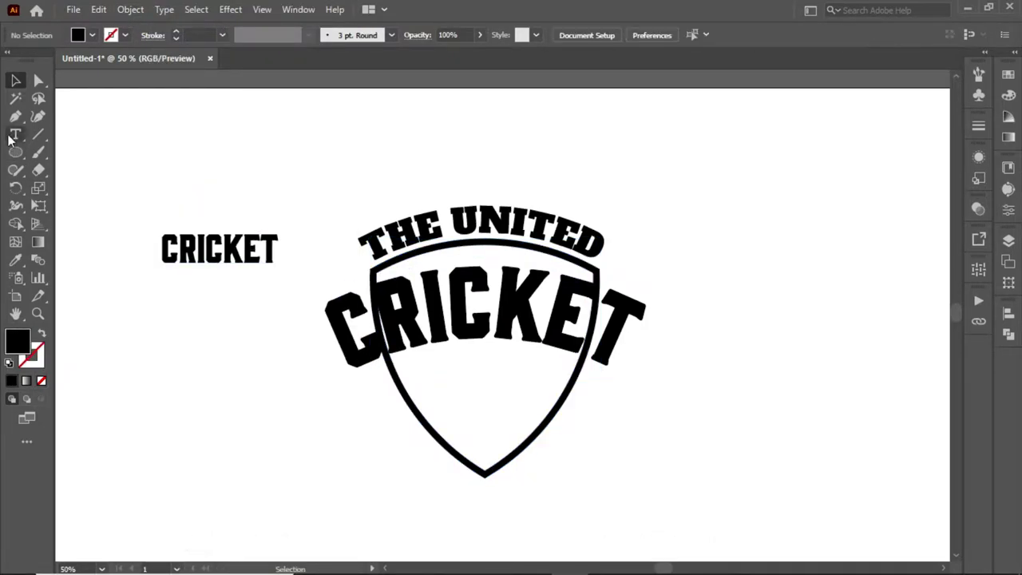
{"action": "left_click", "coordinate": [15, 152]}
- Draw a black ribbon bar across the shield's lower area
{"action": "mouse_move", "coordinate": [159, 388]}
{"action": "left_mouse_down"}
{"action": "mouse_move", "coordinate": [312, 415]}
{"action": "mouse_move", "coordinate": [496, 396]}
{"action": "mouse_move", "coordinate": [477, 380]}
{"action": "left_mouse_up"}
{"action": "key", "text": "v"}
{"action": "left_click_drag", "start_coordinate": [541, 379], "coordinate": [587, 380]}
{"action": "left_click", "coordinate": [118, 325]}
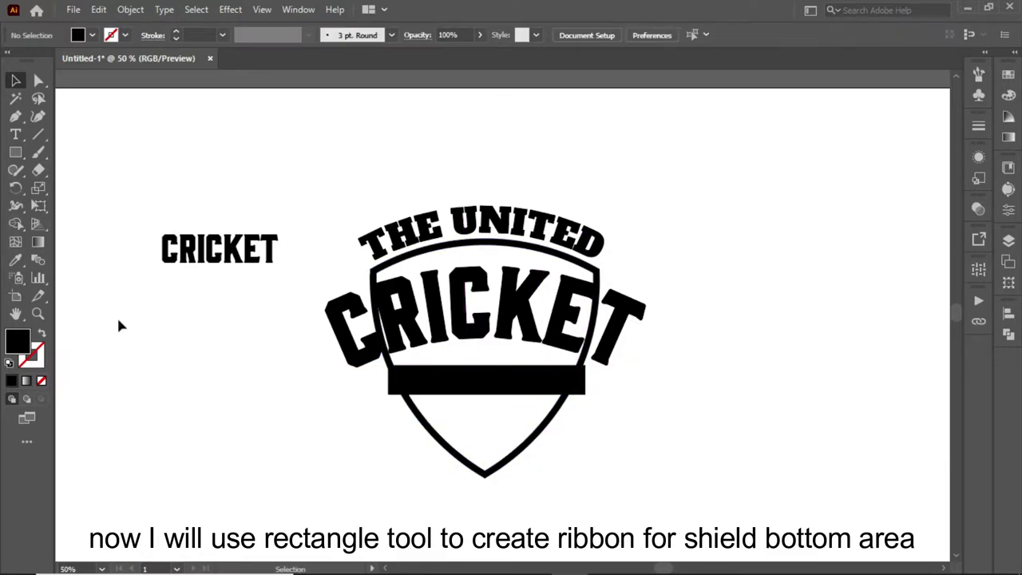
- Pen-draw a forked tail at the bar's right end and place a mirrored copy at the left
{"action": "left_click", "coordinate": [598, 375]}
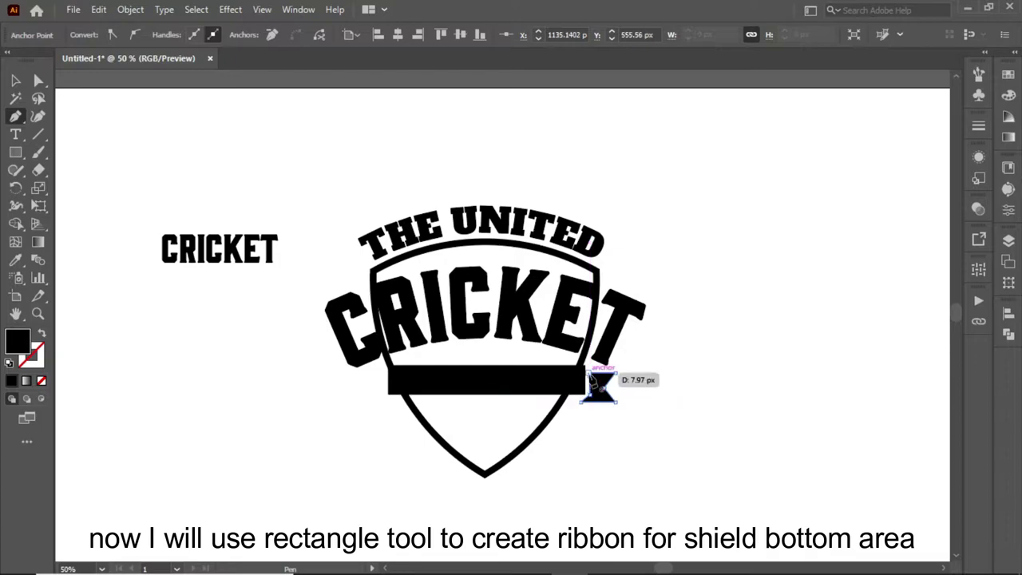
{"action": "left_click", "coordinate": [146, 282], "text": "ctrl"}
{"action": "key", "text": "v"}
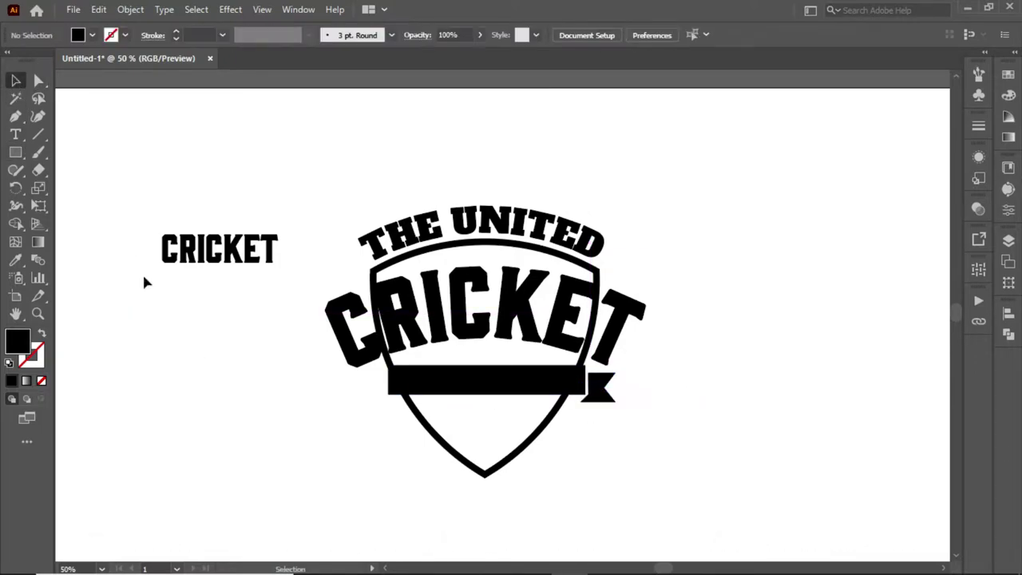
{"action": "left_click", "coordinate": [600, 387]}
{"action": "right_click", "coordinate": [600, 387]}
{"action": "left_click", "coordinate": [798, 336]}
{"action": "mouse_move", "coordinate": [600, 387]}
{"action": "left_mouse_down"}
{"action": "mouse_move", "coordinate": [369, 387]}
{"action": "mouse_move", "coordinate": [626, 381]}
{"action": "left_mouse_up"}
- Group the ribbon, warp it into a 32% arc narrowed to fit, and select the spare CRICKET word
{"action": "key", "text": "ctrl+g"}
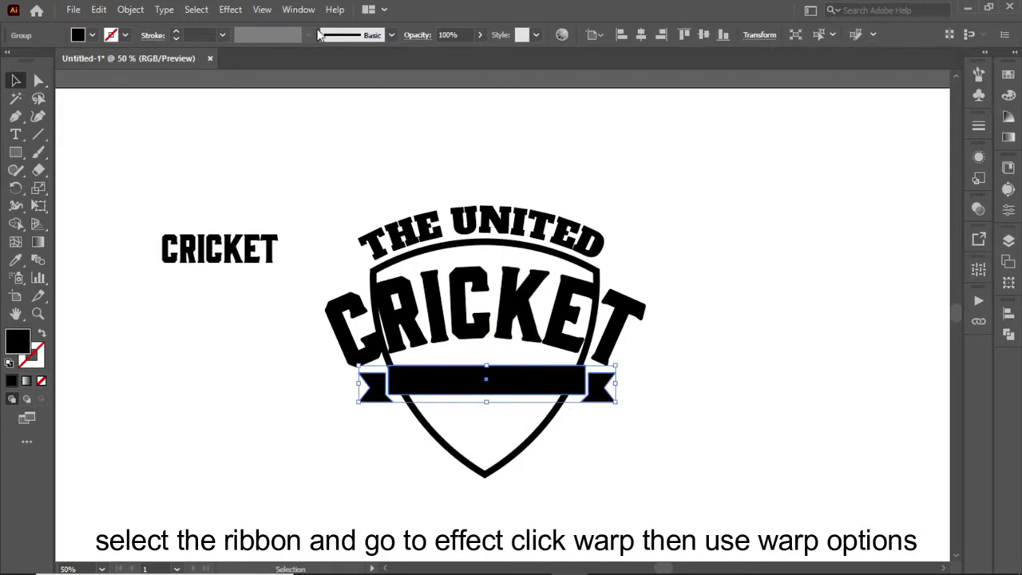
{"action": "left_click", "coordinate": [230, 9]}
{"action": "left_click", "coordinate": [415, 201]}
{"action": "left_click_drag", "start_coordinate": [794, 258], "coordinate": [810, 258]}
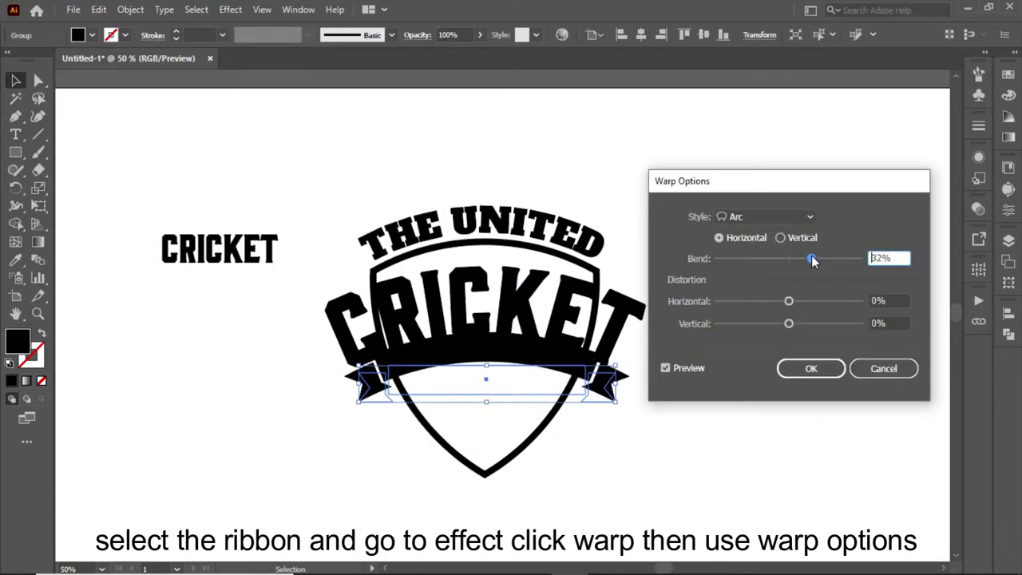
{"action": "left_click", "coordinate": [810, 368]}
{"action": "left_click_drag", "start_coordinate": [616, 383], "coordinate": [594, 382]}
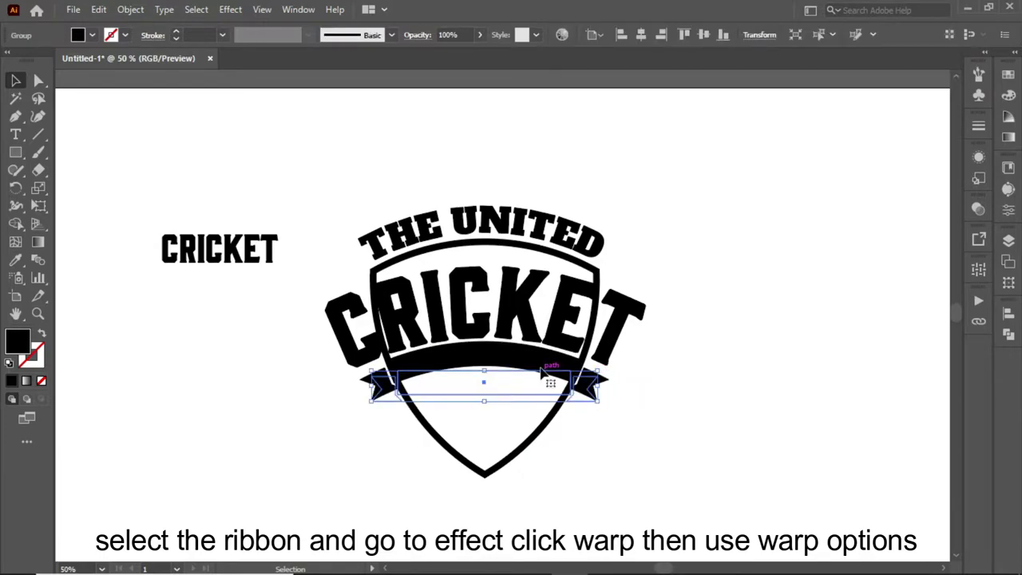
{"action": "left_click", "coordinate": [221, 375]}
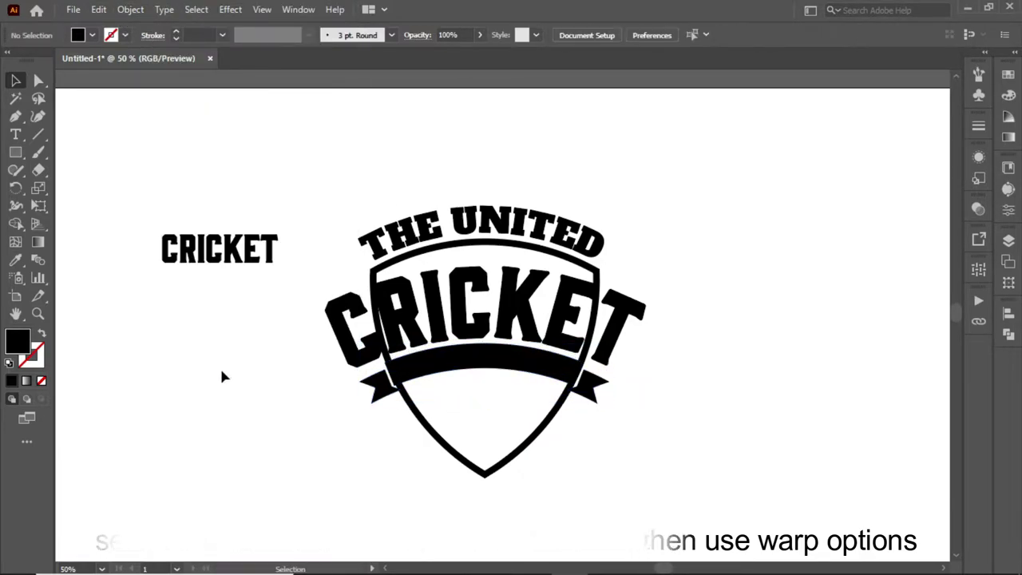
{"action": "double_click", "coordinate": [219, 249]}
- Replace the spare text with 'CHAMPIONSHIP' in Copperplate Gothic Bold and move it up-left
{"action": "type", "text": "CHAMPIONSHIP"}
{"action": "key", "text": "Escape"}
{"action": "left_click_drag", "start_coordinate": [319, 249], "coordinate": [258, 203]}
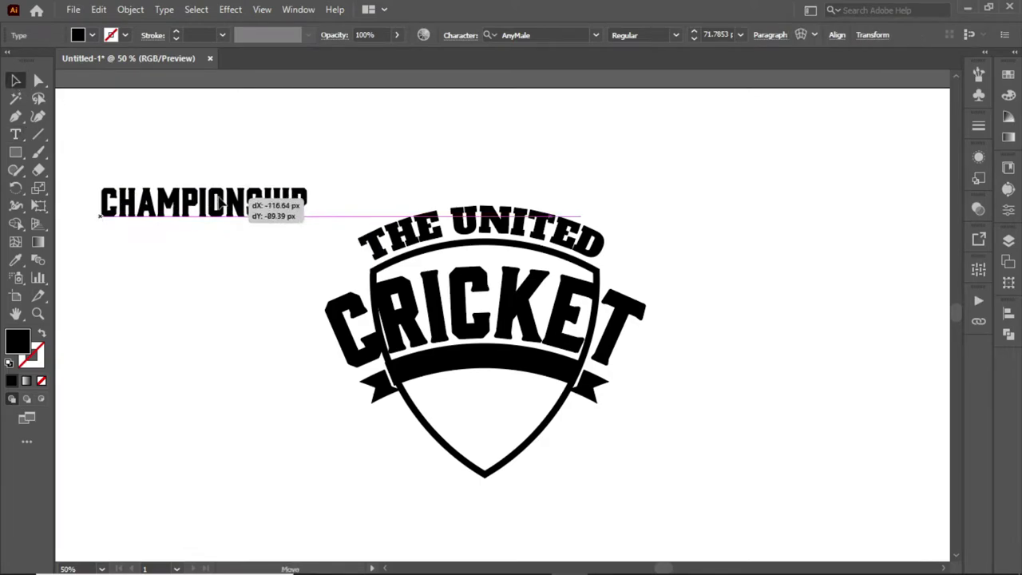
{"action": "left_click", "coordinate": [538, 35]}
{"action": "left_click", "coordinate": [561, 115]}
- Pen-draw a curved guide line following the ribbon's arc
{"action": "key", "text": "p"}
{"action": "left_click", "coordinate": [390, 372]}
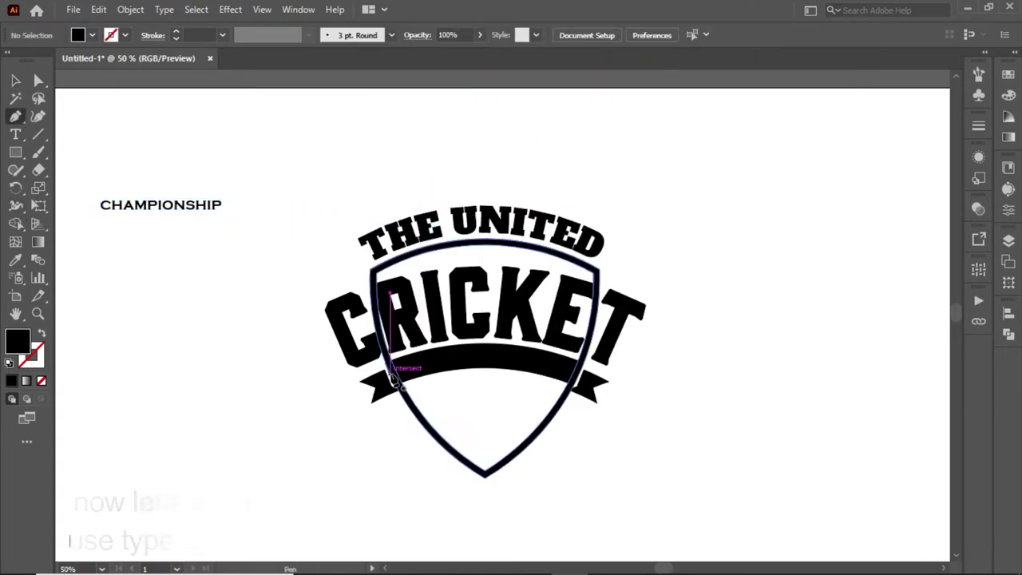
{"action": "mouse_move", "coordinate": [578, 372]}
{"action": "left_mouse_down"}
{"action": "mouse_move", "coordinate": [671, 393]}
{"action": "mouse_move", "coordinate": [686, 418]}
{"action": "left_mouse_up"}
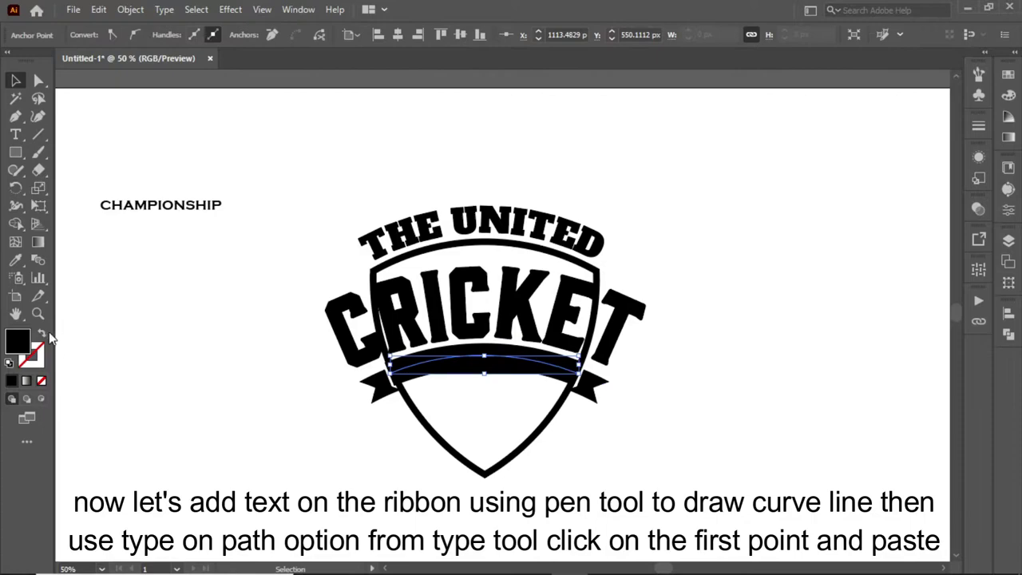
{"action": "left_click", "coordinate": [15, 134]}
- Copy CHAMPIONSHIP and paste it onto the ribbon curve as type on a path
{"action": "left_click", "coordinate": [44, 135]}
{"action": "double_click", "coordinate": [125, 202]}
{"action": "left_click", "coordinate": [16, 80]}
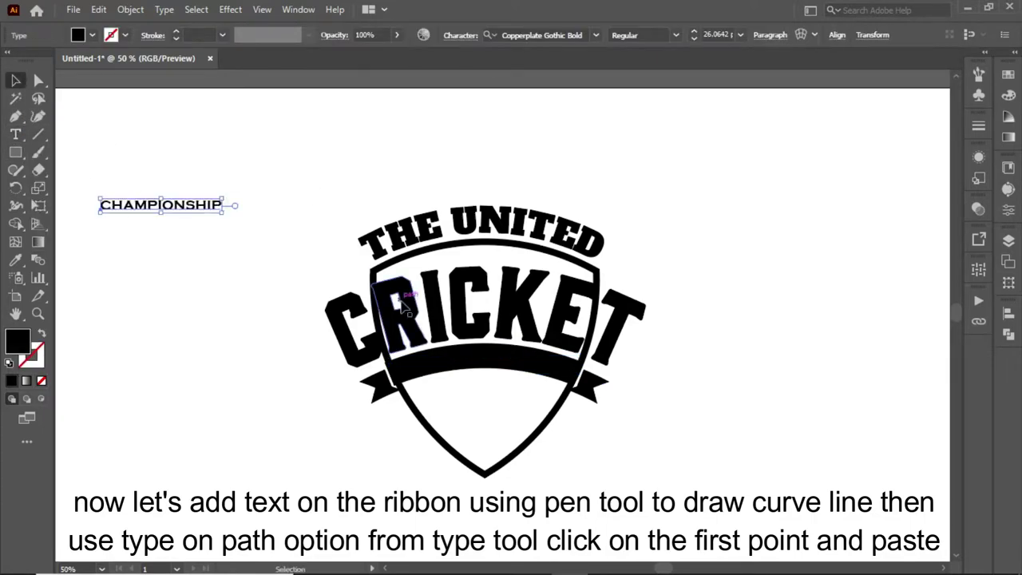
{"action": "left_click", "coordinate": [479, 368]}
{"action": "left_click", "coordinate": [15, 134]}
{"action": "left_click", "coordinate": [56, 169]}
{"action": "left_click", "coordinate": [389, 366]}
{"action": "key", "text": "ctrl+v"}
- Make the ribbon text white and enlarge it to about 41 pt
{"action": "left_click", "coordinate": [710, 35]}
{"action": "type", "text": "35"}
{"action": "key", "text": "Return"}
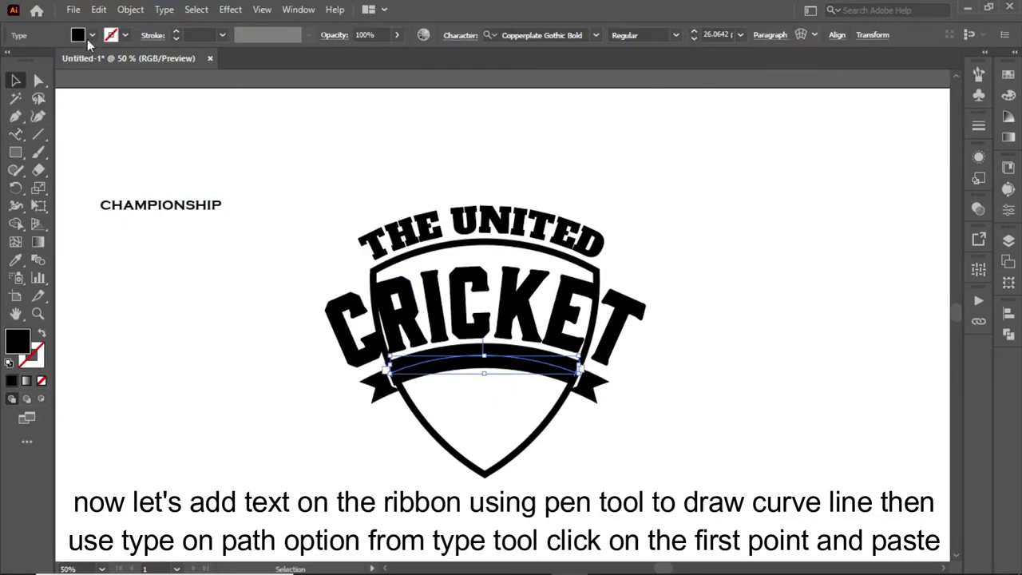
{"action": "left_click", "coordinate": [92, 36]}
{"action": "left_click", "coordinate": [32, 72]}
{"action": "key", "text": "Escape"}
{"action": "key", "text": "ctrl+shift+period"}
{"action": "key", "text": "ctrl+shift+period"}
{"action": "key", "text": "a"}
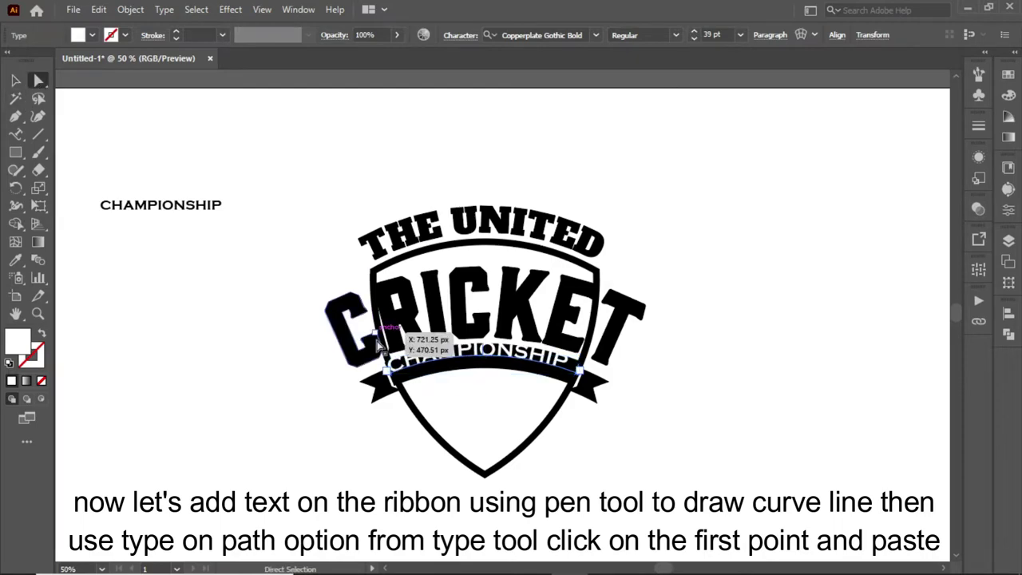
{"action": "left_click", "coordinate": [693, 32]}
- Center the ribbon text along its path via Type on a Path Options and set it to 39 pt
{"action": "left_click", "coordinate": [164, 10]}
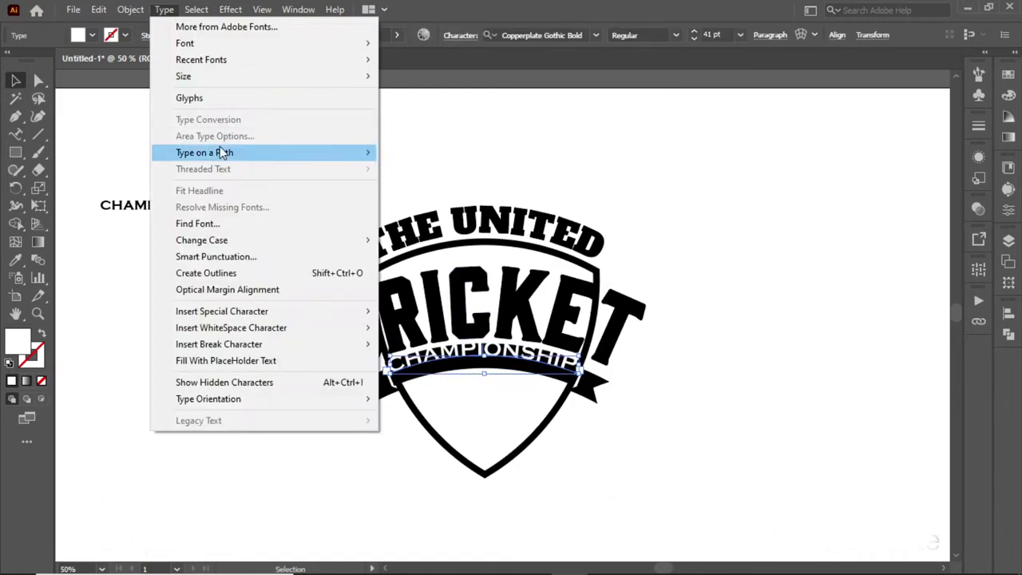
{"action": "left_click", "coordinate": [431, 255]}
{"action": "left_click", "coordinate": [709, 208]}
{"action": "left_click", "coordinate": [796, 151]}
{"action": "left_click", "coordinate": [787, 200]}
{"action": "left_click", "coordinate": [782, 215]}
{"action": "left_click", "coordinate": [692, 38]}
{"action": "left_click", "coordinate": [693, 38]}
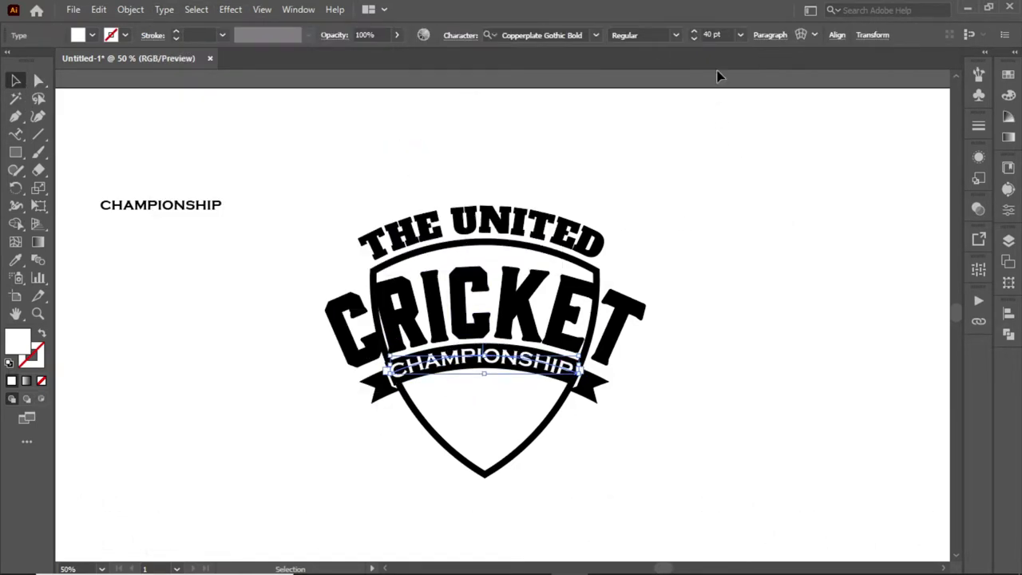
- Zoom in on the ribbon text and delete the spare CHAMPIONSHIP text at upper left
{"action": "left_click", "coordinate": [586, 372]}
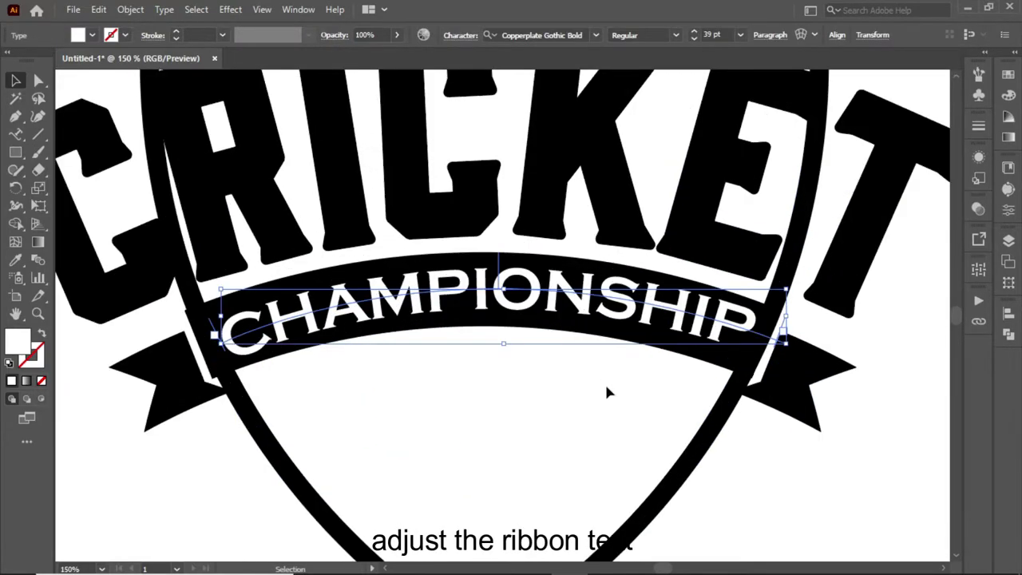
{"action": "key", "text": "ctrl+plus"}
{"action": "key", "text": "ctrl+plus"}
{"action": "key", "text": "ctrl+plus"}
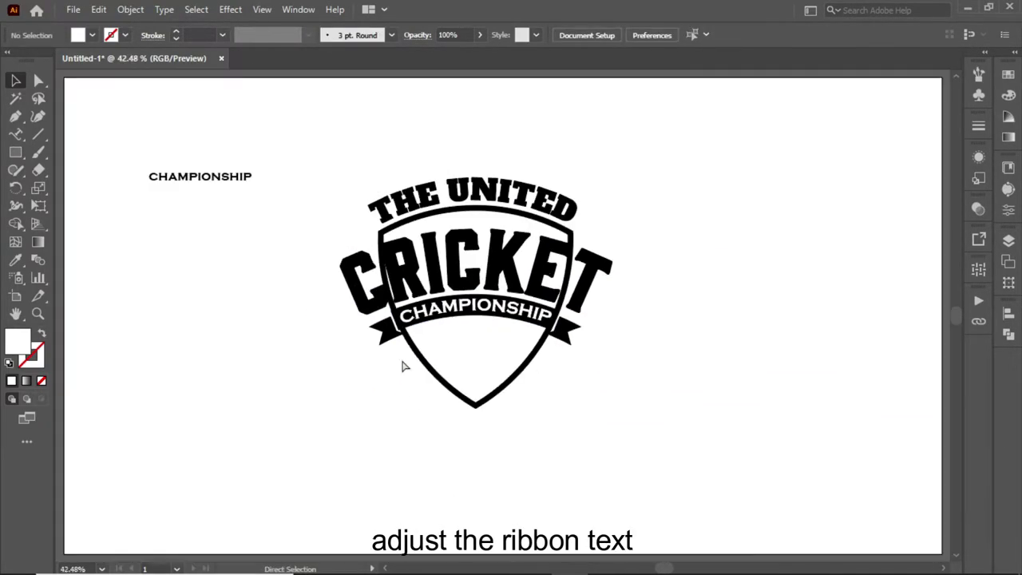
{"action": "left_click", "coordinate": [211, 177]}
{"action": "key", "text": "Delete"}
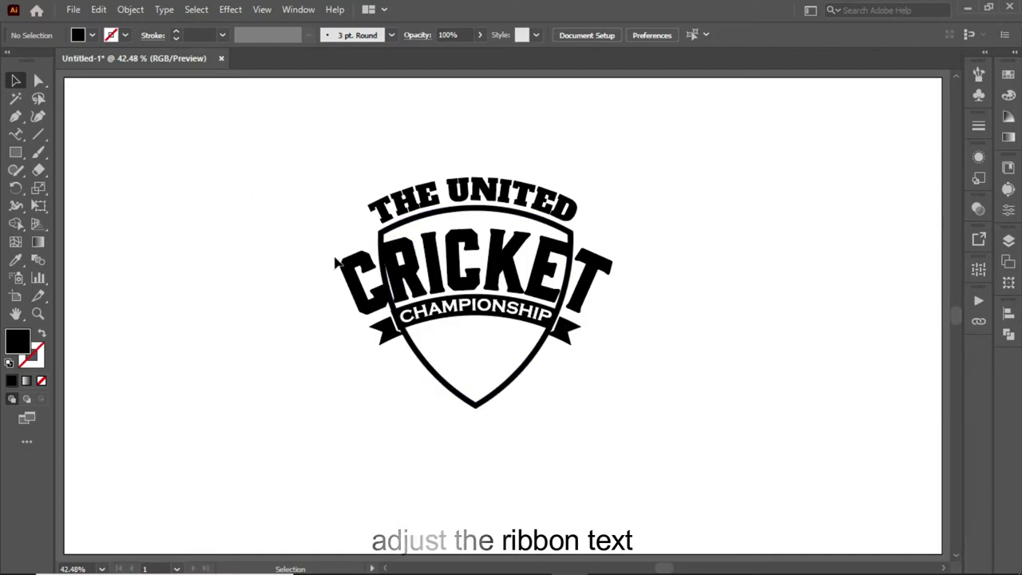
- Draw three tall black stumps on the shield's centre, leaning the outer two outward
{"action": "left_click_drag", "start_coordinate": [190, 247], "coordinate": [209, 381]}
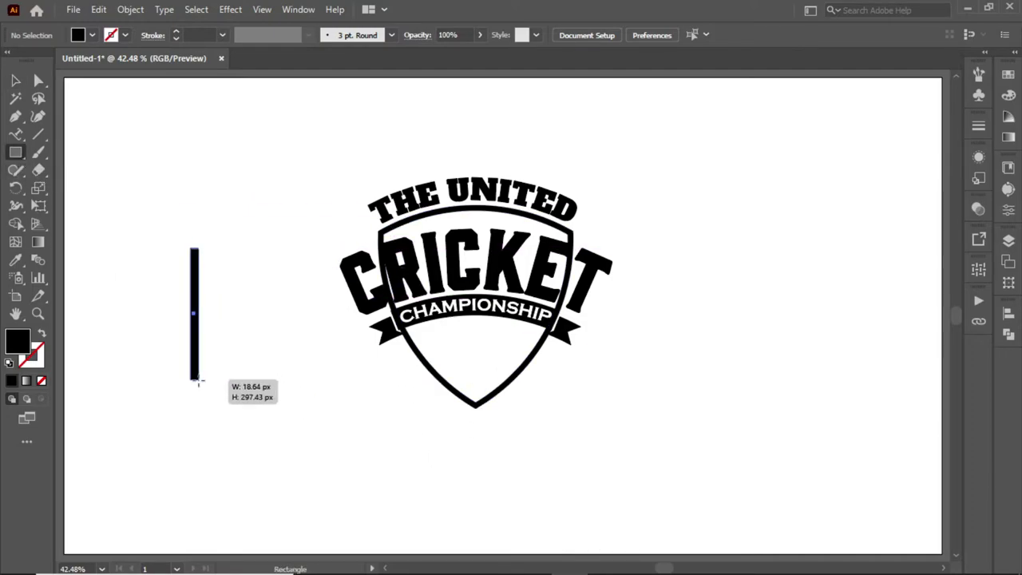
{"action": "mouse_move", "coordinate": [214, 247]}
{"action": "left_mouse_down"}
{"action": "mouse_move", "coordinate": [222, 381]}
{"action": "mouse_move", "coordinate": [247, 380]}
{"action": "left_mouse_up"}
{"action": "key", "text": "v"}
{"action": "left_click_drag", "start_coordinate": [268, 409], "coordinate": [148, 335]}
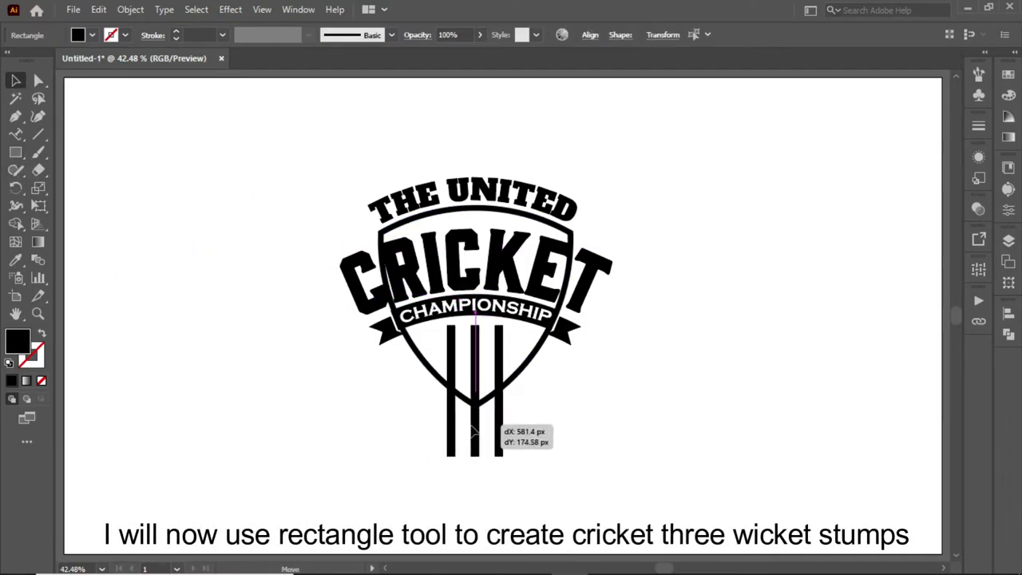
{"action": "left_click_drag", "start_coordinate": [244, 377], "coordinate": [506, 467]}
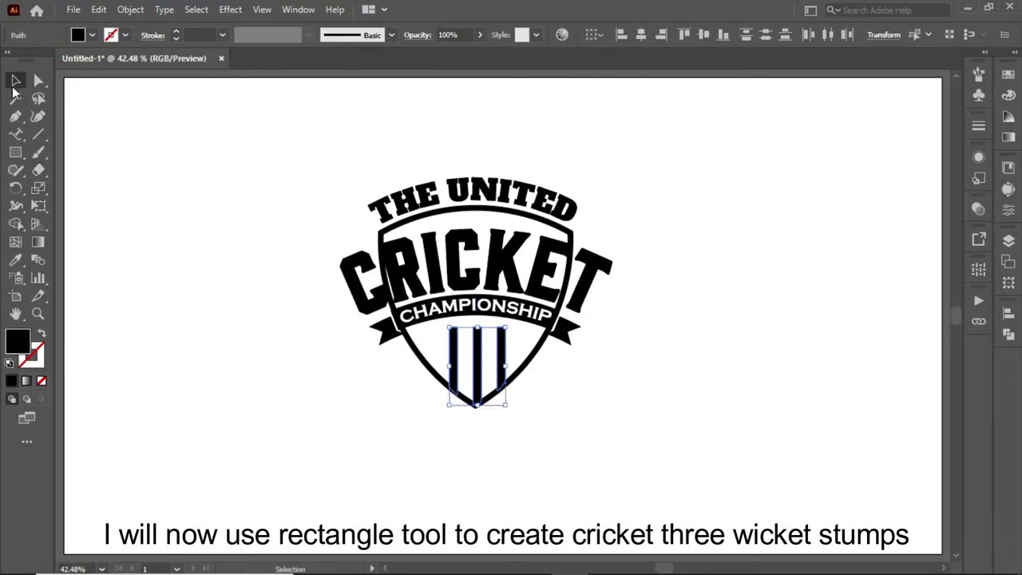
{"action": "left_click", "coordinate": [38, 79]}
{"action": "mouse_move", "coordinate": [515, 319]}
{"action": "left_mouse_down"}
{"action": "mouse_move", "coordinate": [507, 336]}
{"action": "mouse_move", "coordinate": [519, 339]}
{"action": "left_mouse_up"}
{"action": "left_click", "coordinate": [491, 343]}
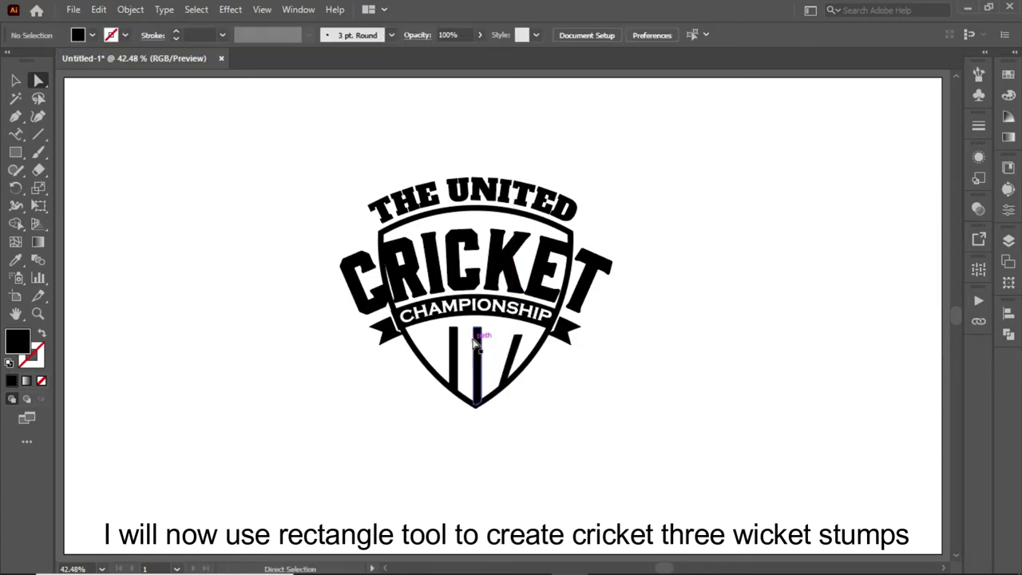
{"action": "left_click_drag", "start_coordinate": [453, 333], "coordinate": [441, 329]}
{"action": "left_click", "coordinate": [478, 329]}
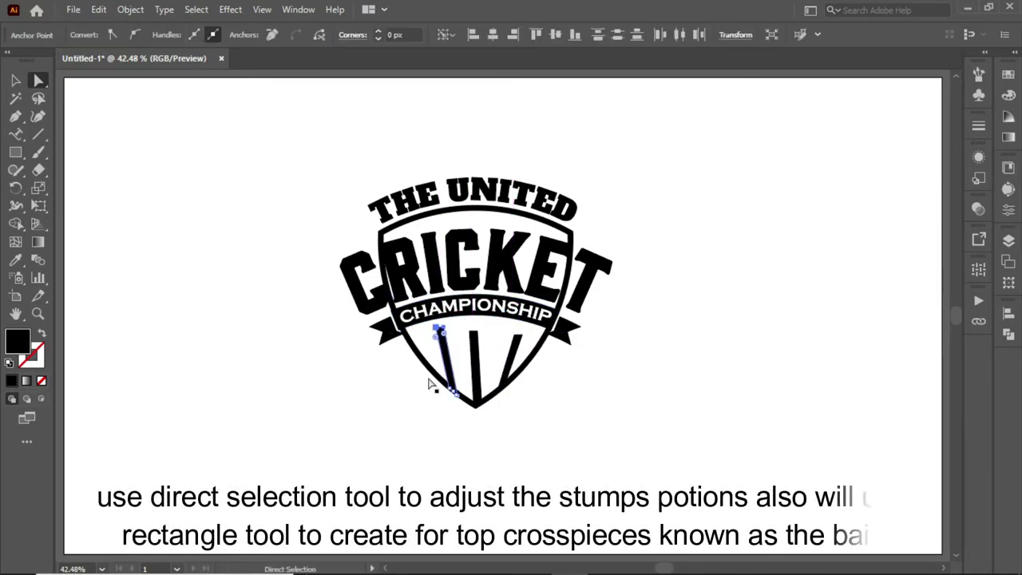
- Add small black bail rectangles across the tops of the stumps
{"action": "key", "text": "m"}
{"action": "mouse_move", "coordinate": [185, 229]}
{"action": "left_mouse_down"}
{"action": "mouse_move", "coordinate": [255, 261]}
{"action": "mouse_move", "coordinate": [329, 261]}
{"action": "mouse_move", "coordinate": [304, 243]}
{"action": "mouse_move", "coordinate": [156, 246]}
{"action": "left_mouse_up"}
{"action": "key", "text": "v"}
{"action": "left_click_drag", "start_coordinate": [311, 264], "coordinate": [167, 229]}
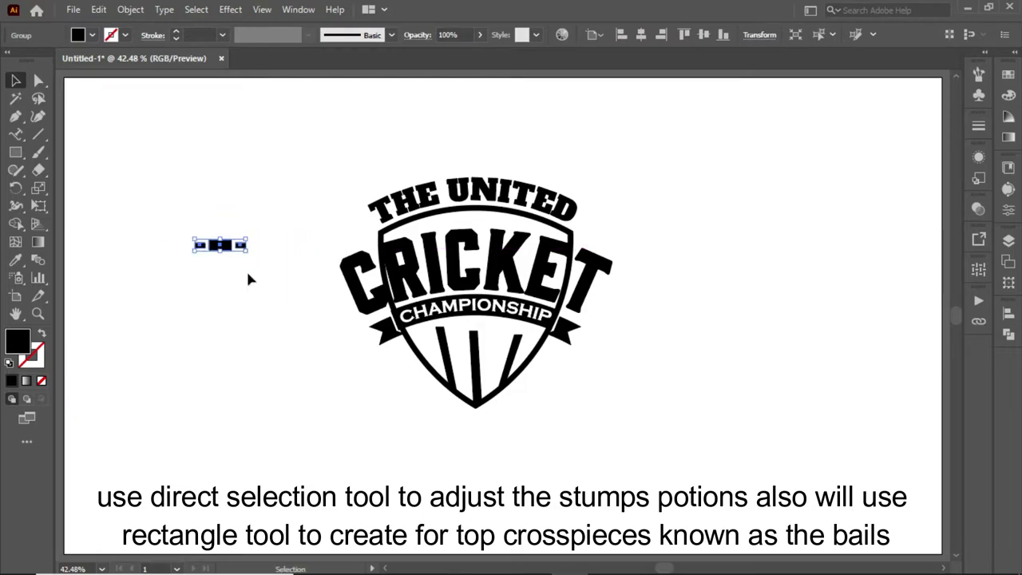
{"action": "mouse_move", "coordinate": [285, 242]}
{"action": "left_mouse_down"}
{"action": "mouse_move", "coordinate": [457, 328]}
{"action": "mouse_move", "coordinate": [533, 307]}
{"action": "mouse_move", "coordinate": [697, 339]}
{"action": "left_mouse_up"}
{"action": "scroll", "coordinate": [458, 327], "scroll_direction": "up", "scroll_amount": 4}
{"action": "key", "text": "ctrl+0"}
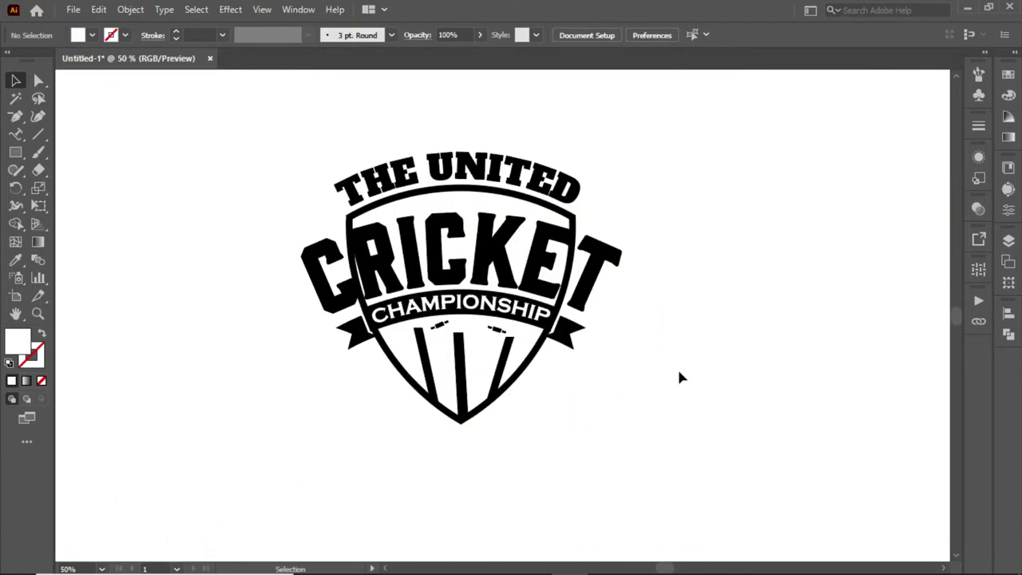
- Draw the ball between the stumps and cut a gap around it with Offset Path and Minus Front
{"action": "key", "text": "l"}
{"action": "left_click_drag", "start_coordinate": [467, 352], "coordinate": [491, 376]}
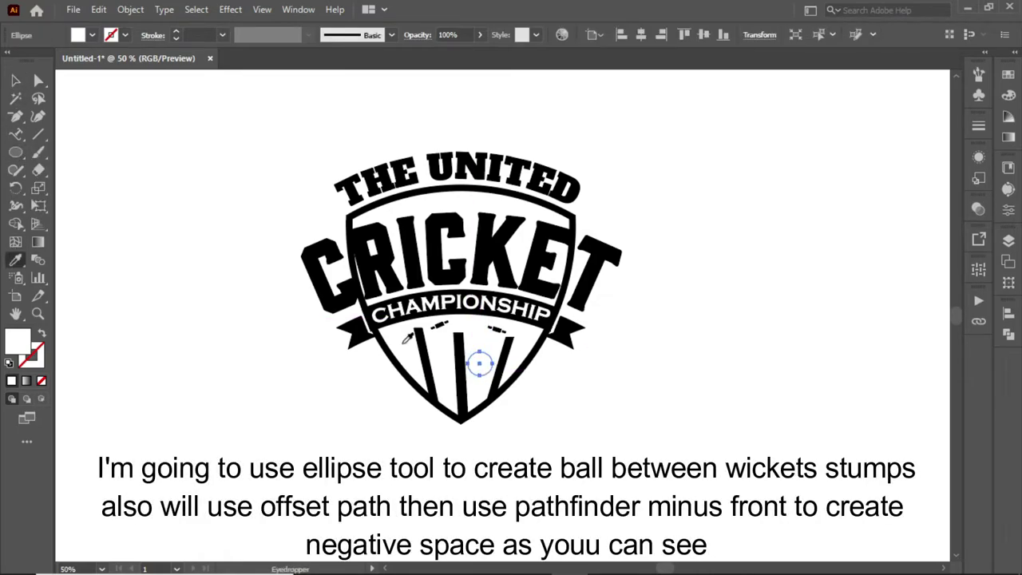
{"action": "key", "text": "ctrl+equal"}
{"action": "left_click", "coordinate": [130, 9]}
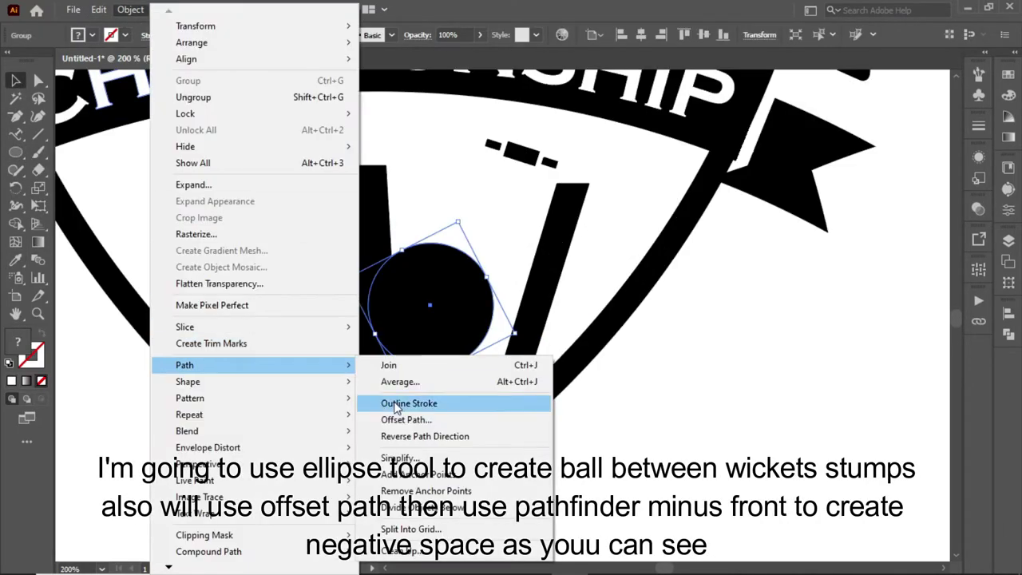
{"action": "left_click", "coordinate": [598, 418]}
{"action": "left_click", "coordinate": [889, 209]}
{"action": "key", "text": "shift+ctrl+F9"}
{"action": "left_click", "coordinate": [865, 349]}
{"action": "left_click", "coordinate": [817, 340]}
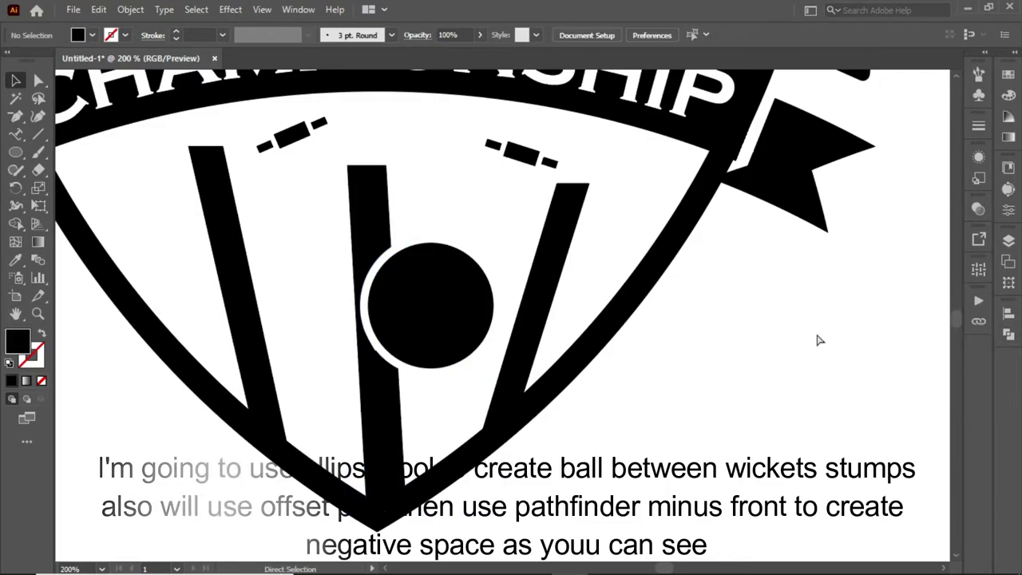
{"action": "key", "text": "ctrl+minus"}
{"action": "key", "text": "ctrl+minus"}
{"action": "key", "text": "ctrl+minus"}
- Trace an outline path around the C and left ribbon end, swapping its fill to stroke
{"action": "key", "text": "p"}
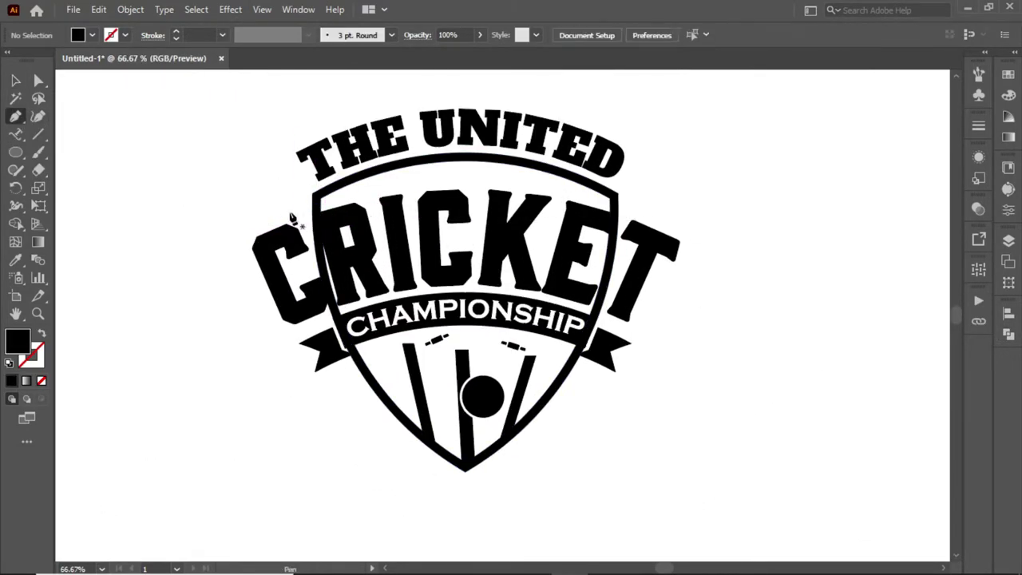
{"action": "left_click", "coordinate": [311, 209]}
{"action": "left_click", "coordinate": [252, 230]}
{"action": "left_click", "coordinate": [245, 247]}
{"action": "left_click", "coordinate": [274, 320]}
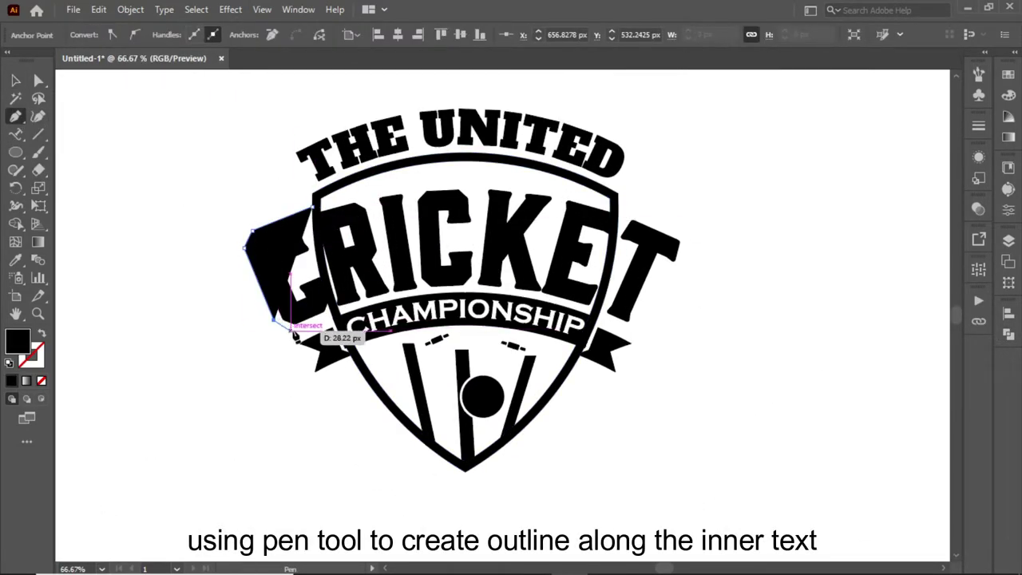
{"action": "left_click", "coordinate": [279, 345]}
{"action": "left_click", "coordinate": [310, 355]}
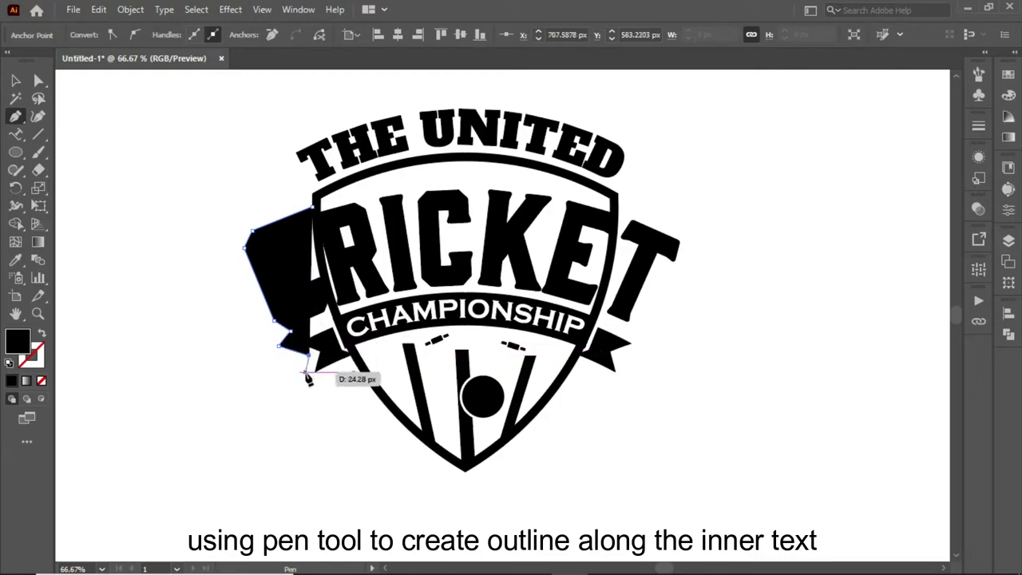
{"action": "key", "text": "shift+x"}
- Trace a matching outline beside the T and give both outlines a 12 pt stroke
{"action": "left_click", "coordinate": [614, 209]}
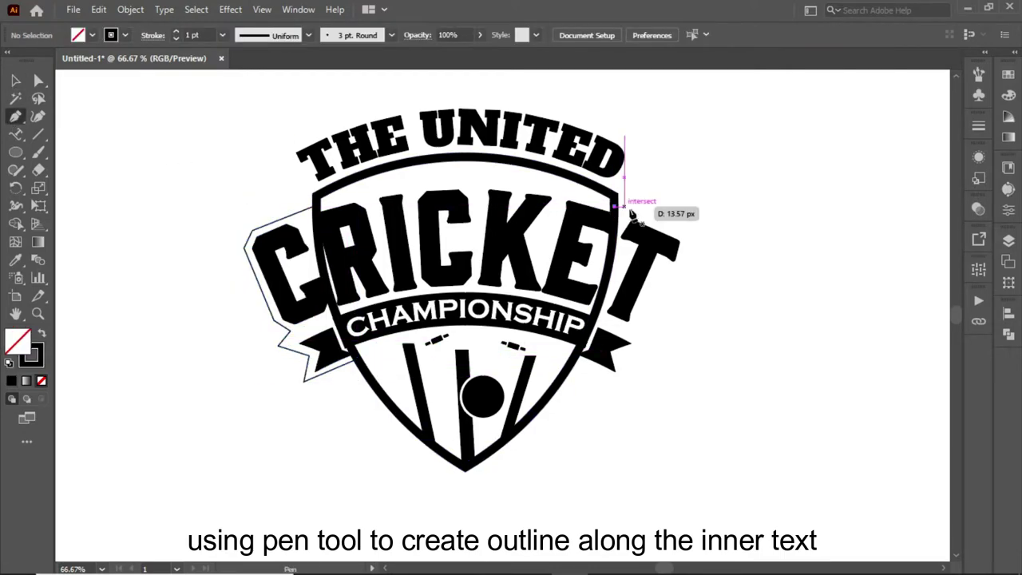
{"action": "left_click", "coordinate": [685, 236]}
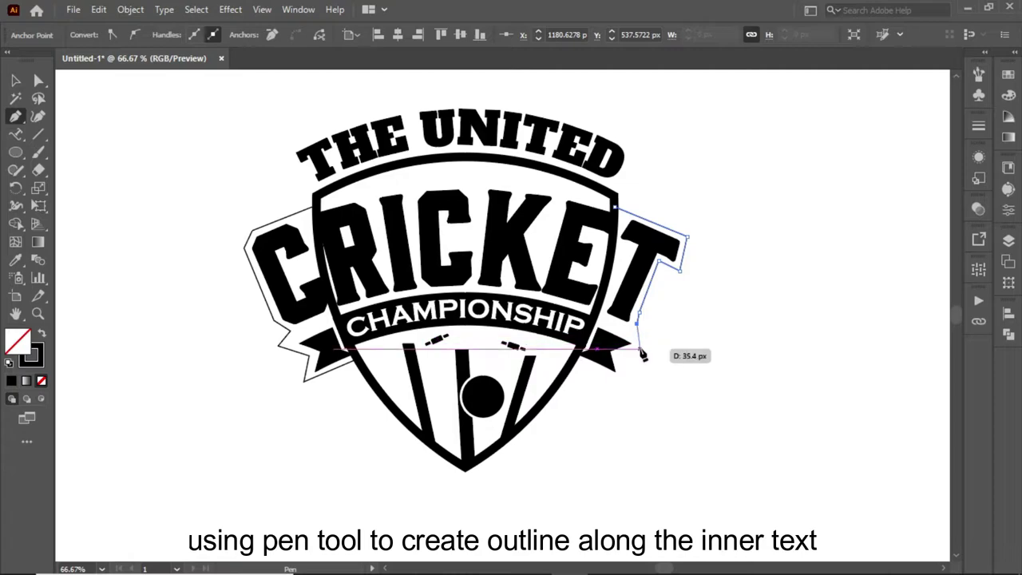
{"action": "left_click", "coordinate": [643, 355]}
{"action": "left_click", "coordinate": [627, 381]}
{"action": "key", "text": "v"}
{"action": "left_click_drag", "start_coordinate": [109, 274], "coordinate": [623, 212]}
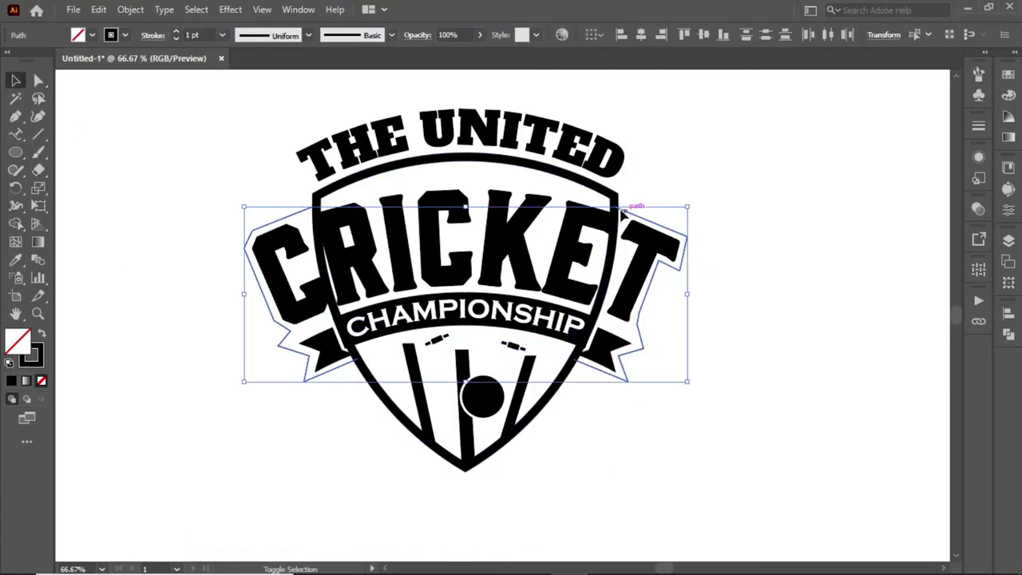
{"action": "left_click", "coordinate": [177, 34]}
- Reshape the right outline's anchors to hug the T's corner and the ribbon end
{"action": "key", "text": "a"}
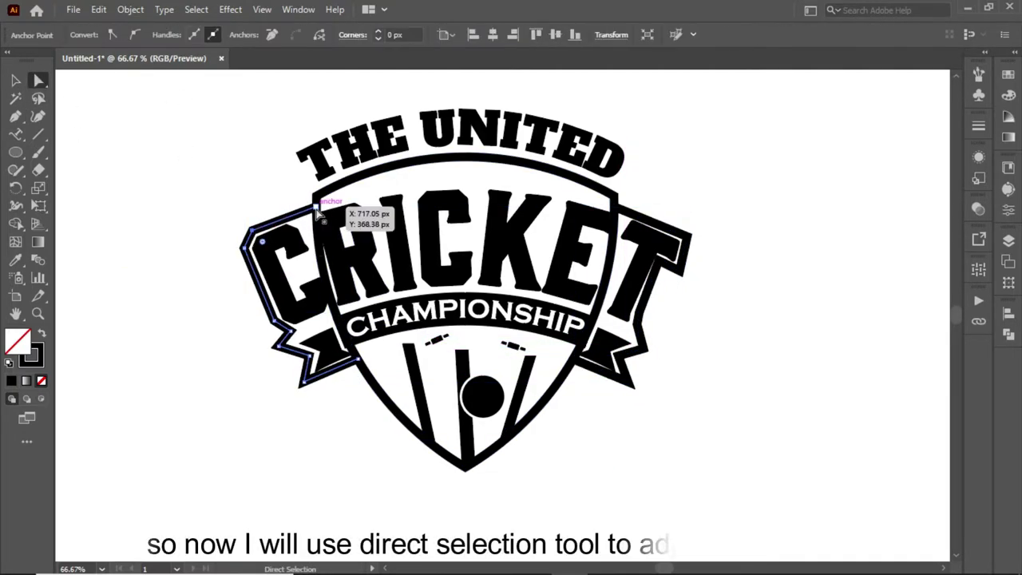
{"action": "left_click_drag", "start_coordinate": [343, 204], "coordinate": [250, 244]}
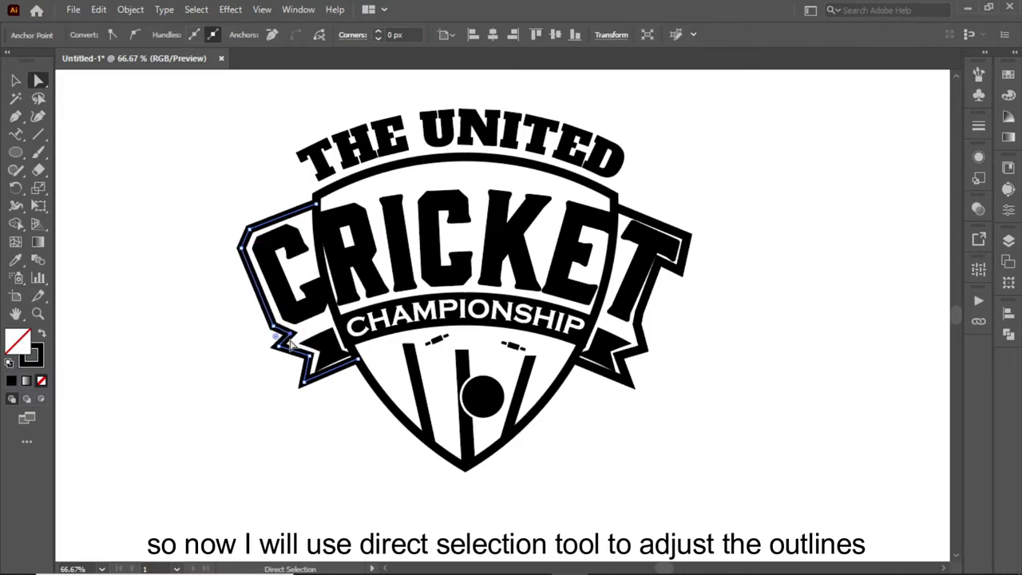
{"action": "left_click", "coordinate": [354, 405]}
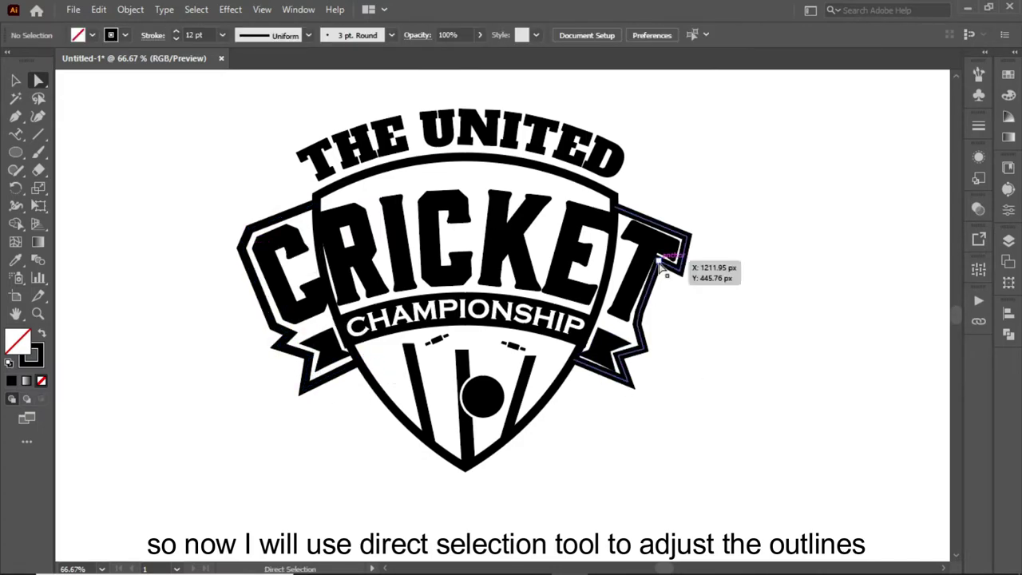
{"action": "left_click", "coordinate": [690, 231]}
{"action": "left_click_drag", "start_coordinate": [661, 252], "coordinate": [691, 241]}
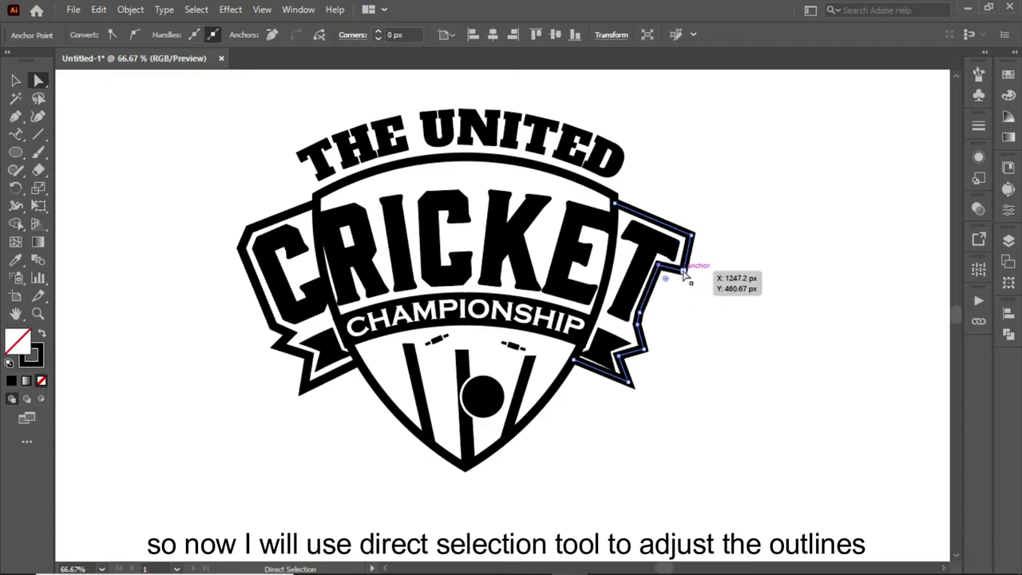
{"action": "left_click_drag", "start_coordinate": [641, 325], "coordinate": [645, 349]}
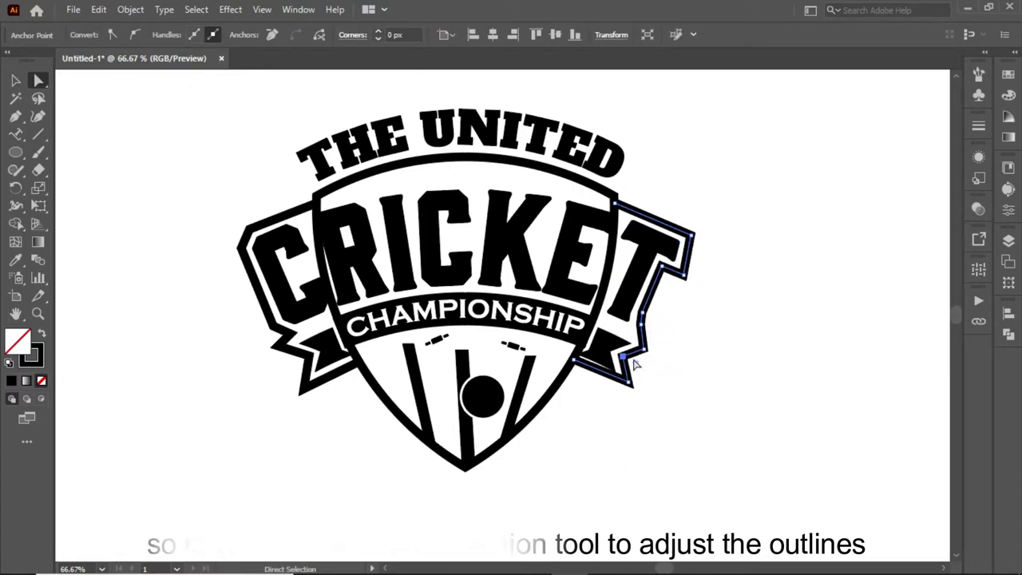
{"action": "left_click_drag", "start_coordinate": [633, 384], "coordinate": [631, 389]}
- Join the left and right outline paths into one shape
{"action": "key", "text": "v"}
{"action": "left_click", "coordinate": [351, 376]}
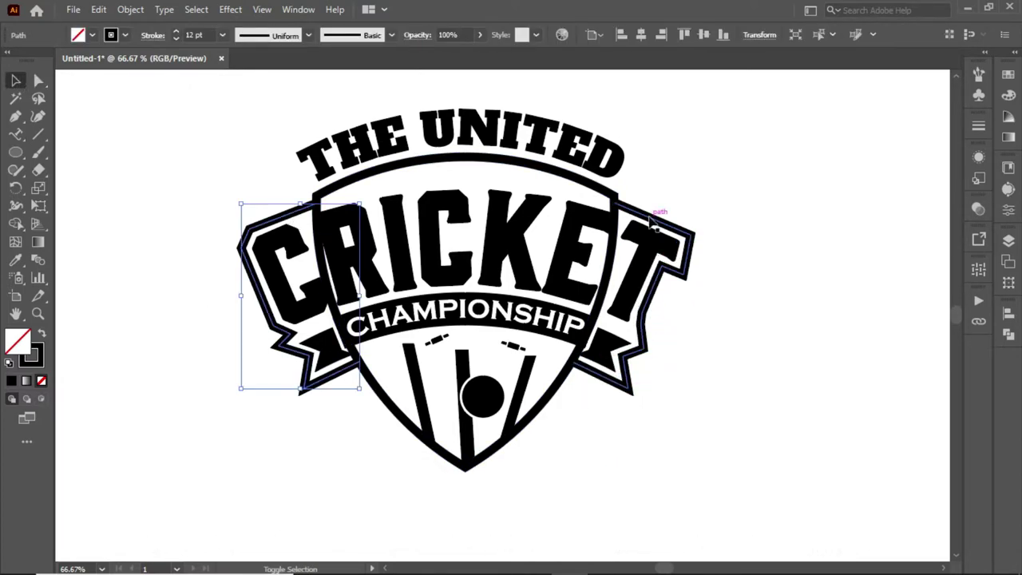
{"action": "left_click", "coordinate": [687, 239], "text": "shift"}
{"action": "left_click", "coordinate": [131, 9]}
{"action": "left_click", "coordinate": [388, 365]}
- Erase the inner shield lines on the left and right sides with the Eraser
{"action": "left_click", "coordinate": [316, 198]}
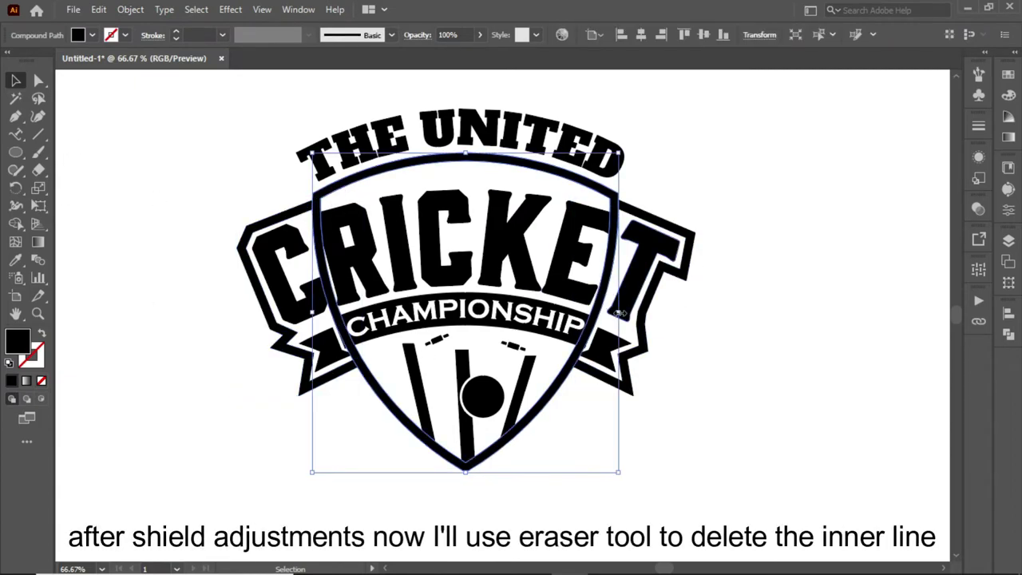
{"action": "left_click", "coordinate": [670, 388]}
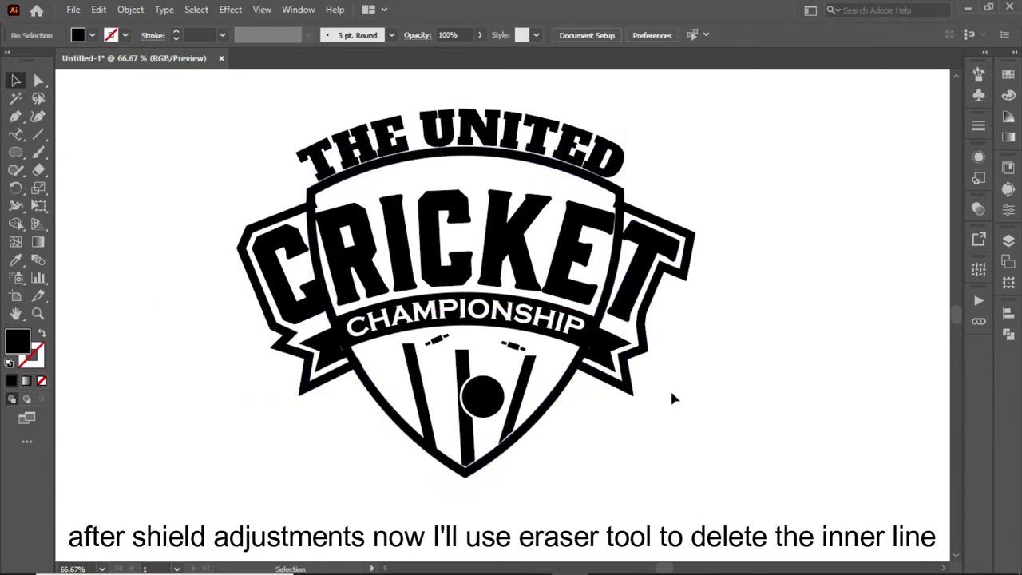
{"action": "left_click", "coordinate": [355, 367]}
{"action": "key", "text": "shift+e"}
{"action": "left_click_drag", "start_coordinate": [335, 307], "coordinate": [359, 371]}
{"action": "left_click_drag", "start_coordinate": [618, 195], "coordinate": [575, 364]}
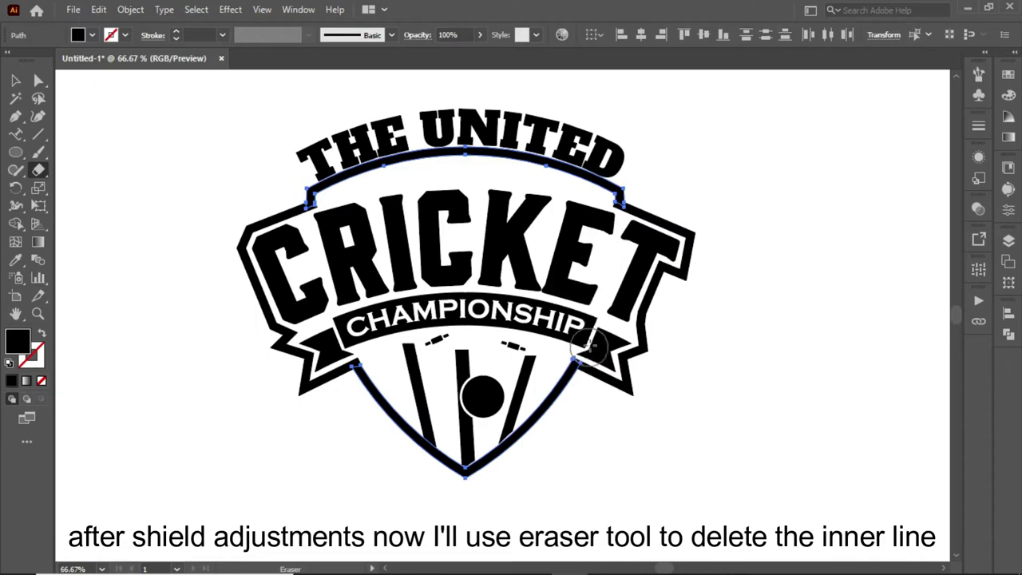
- Zoom to 100% and check the stumps, ball and bails by selecting them
{"action": "key", "text": "v"}
{"action": "left_click", "coordinate": [146, 162]}
{"action": "key", "text": "ctrl+1"}
{"action": "left_click", "coordinate": [441, 479]}
{"action": "left_click", "coordinate": [375, 423], "text": "shift"}
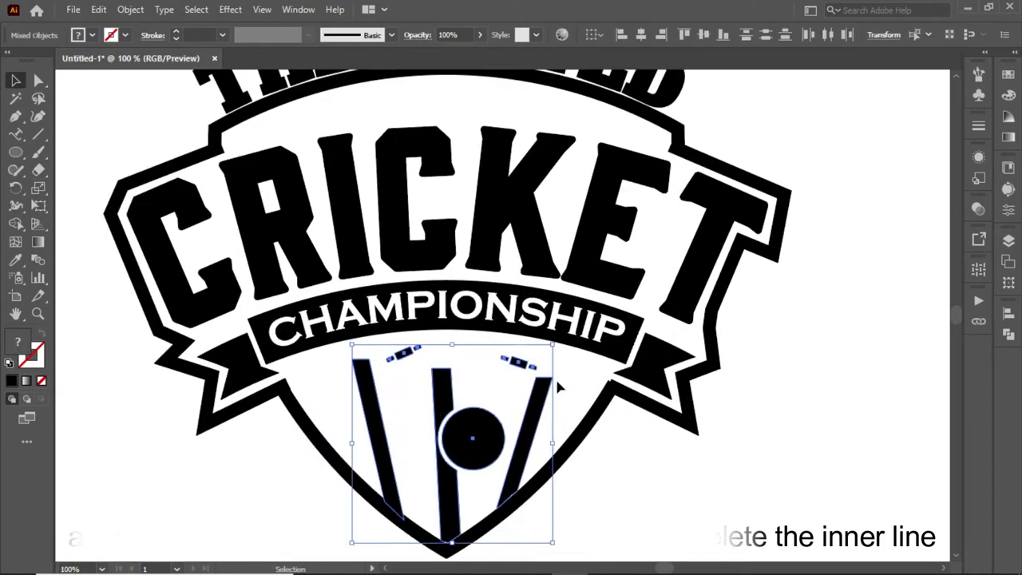
{"action": "left_click", "coordinate": [527, 423], "text": "shift"}
{"action": "left_click", "coordinate": [455, 339]}
- Draw a bolt at the right ribbon end and move a mirrored copy to the left end
{"action": "key", "text": "a"}
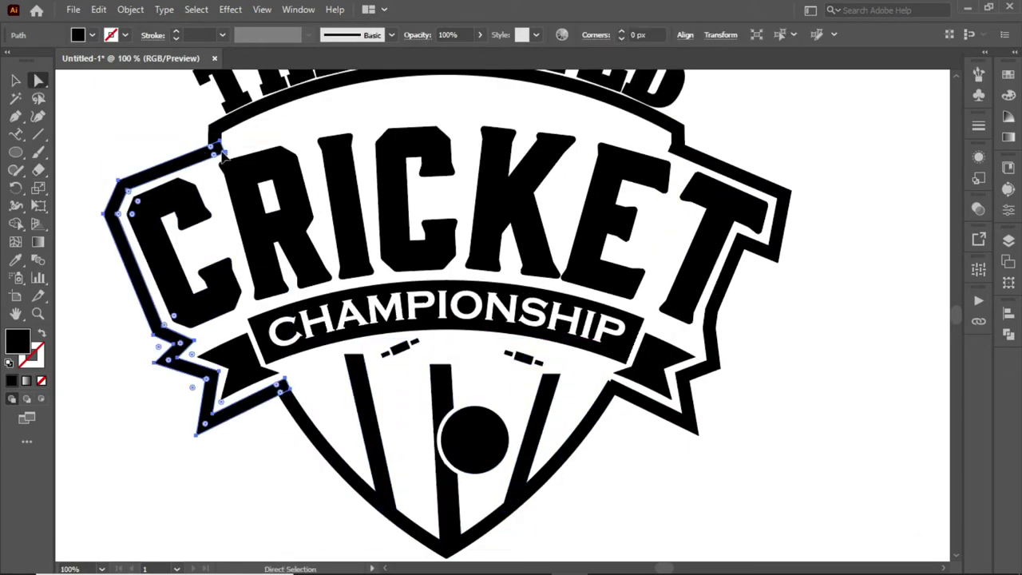
{"action": "left_click", "coordinate": [669, 162]}
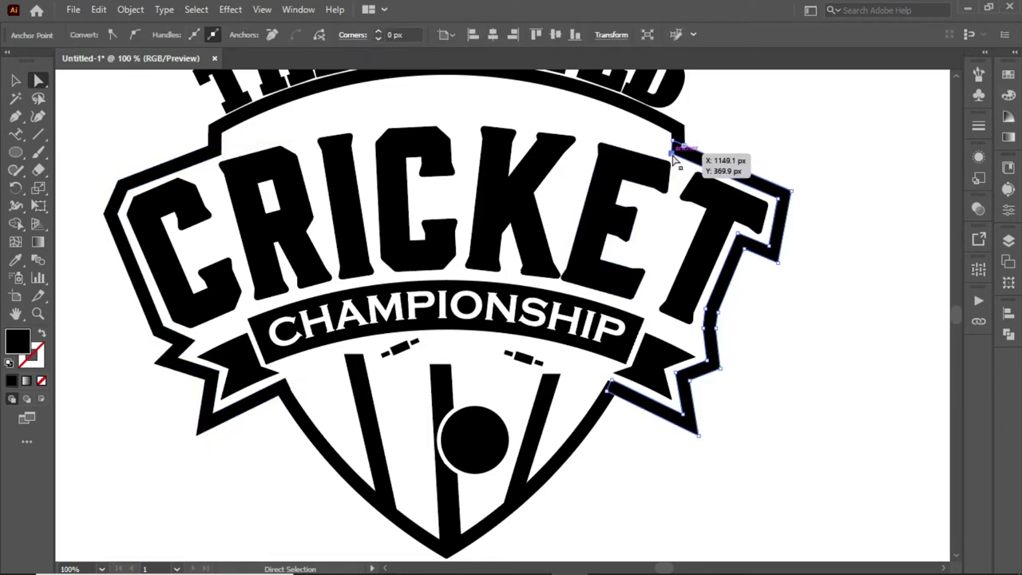
{"action": "key", "text": "ctrl+shift+a"}
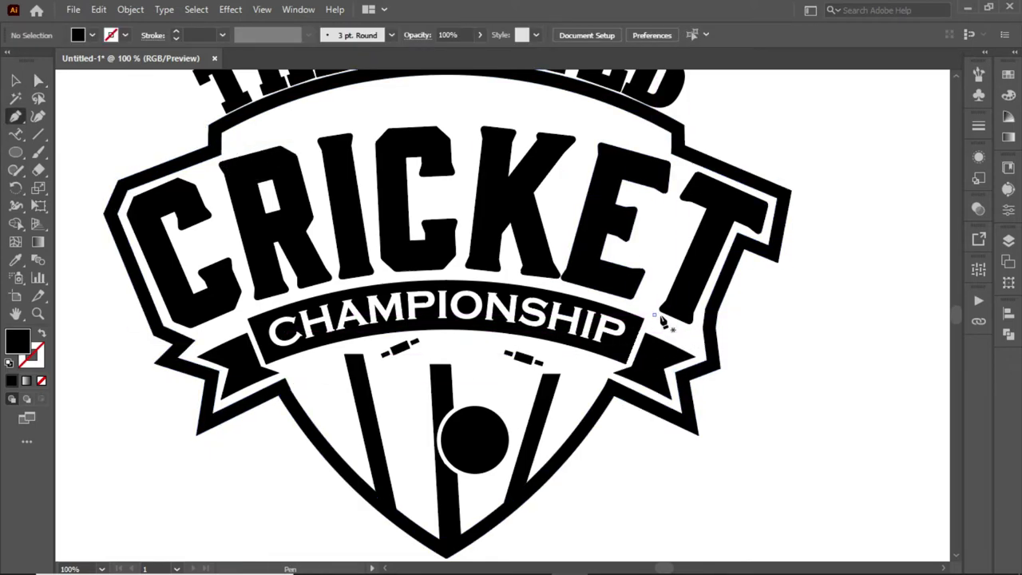
{"action": "left_click", "coordinate": [659, 317]}
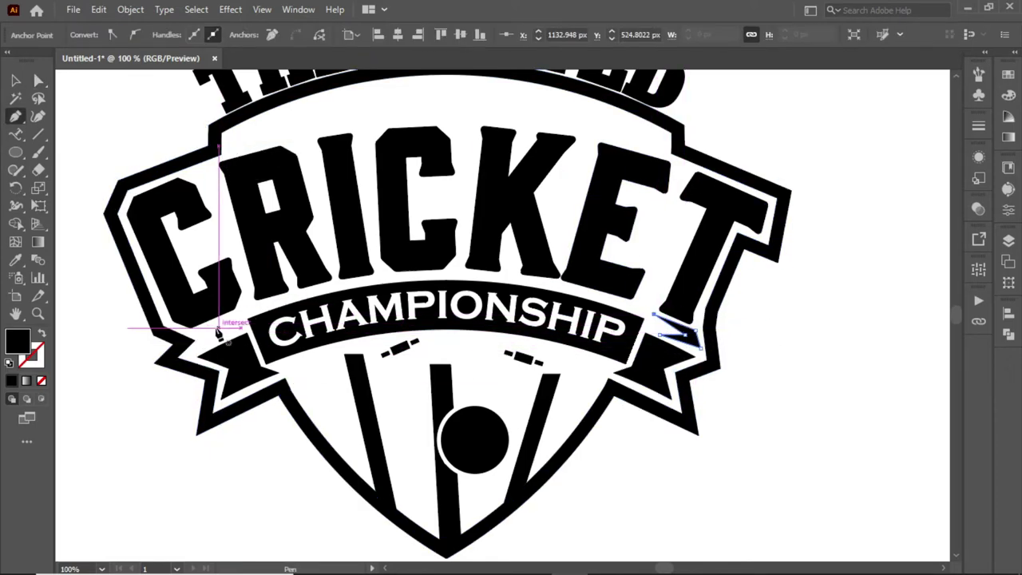
{"action": "right_click", "coordinate": [654, 324]}
{"action": "left_click", "coordinate": [878, 439]}
{"action": "left_click", "coordinate": [714, 407]}
{"action": "left_click_drag", "start_coordinate": [677, 329], "coordinate": [219, 329]}
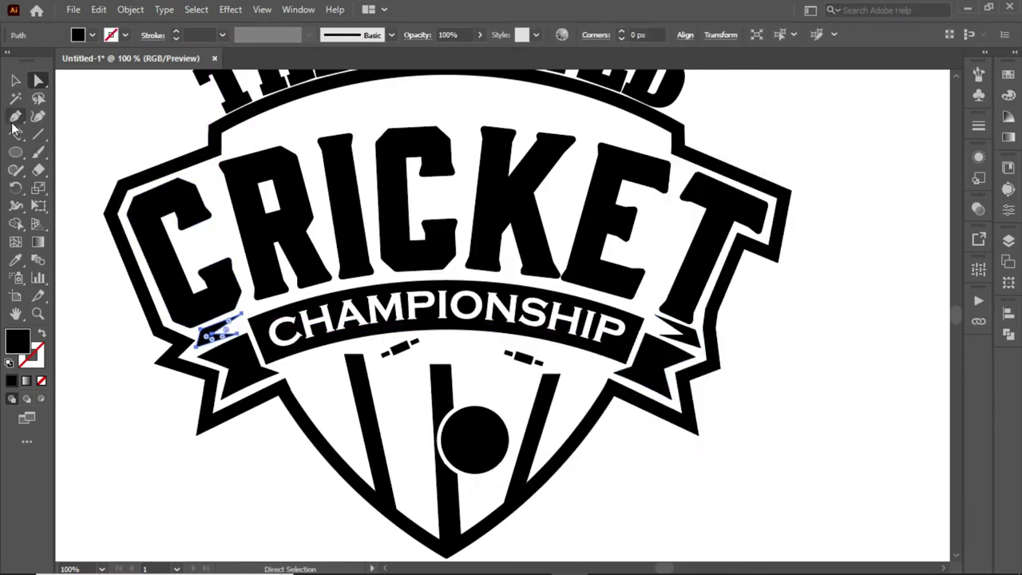
- Fine-tune the bolts' anchor points, then deselect
{"action": "left_click", "coordinate": [204, 342]}
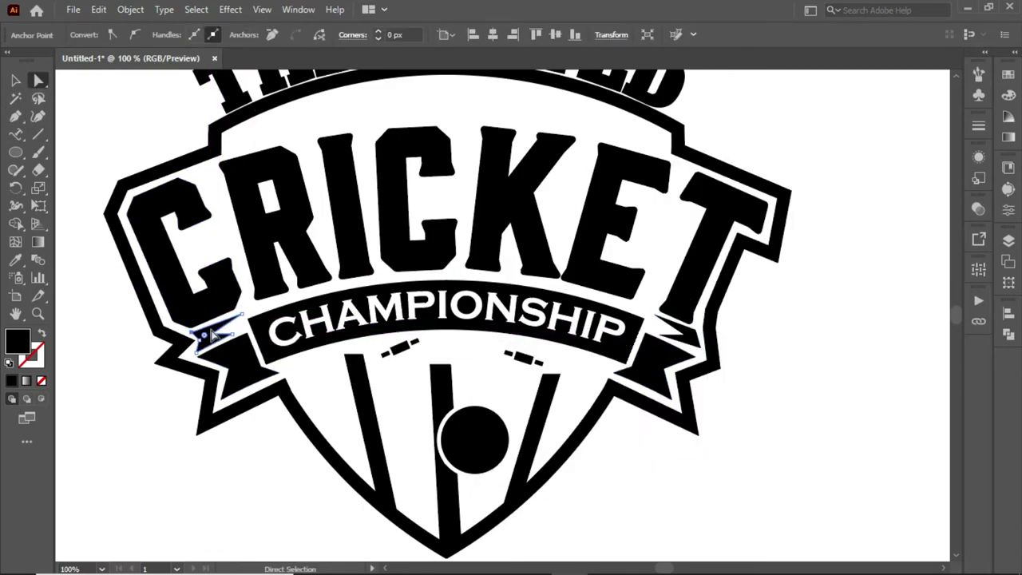
{"action": "left_click", "coordinate": [192, 320]}
{"action": "left_click_drag", "start_coordinate": [692, 339], "coordinate": [700, 352]}
{"action": "key", "text": "ctrl+shift+a"}
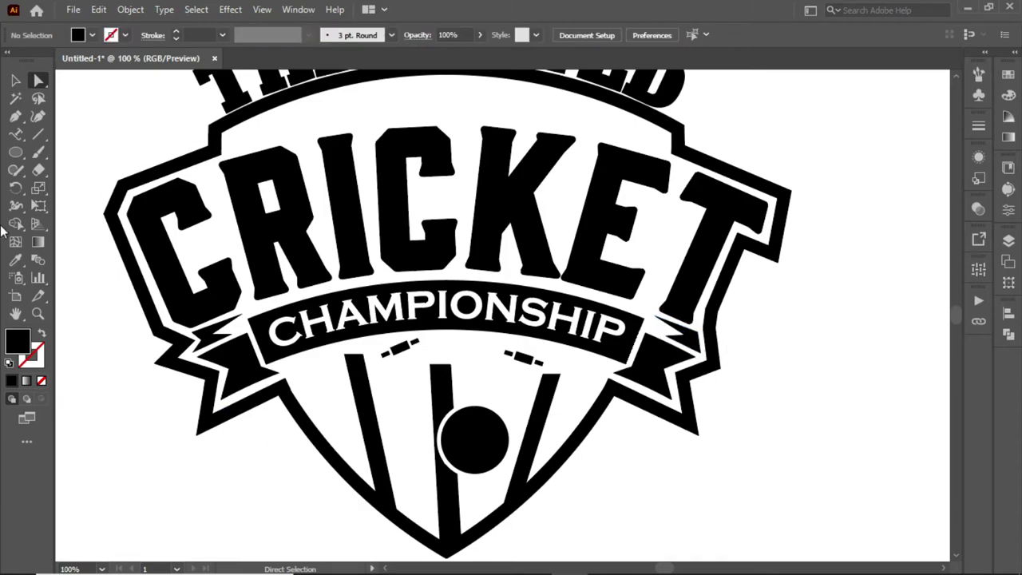
{"action": "key", "text": "v"}
{"action": "scroll", "coordinate": [447, 156], "scroll_direction": "up", "scroll_amount": 2}
{"action": "left_click", "coordinate": [447, 156]}
- Draw a star below UNITED and place smaller star copies to its left
{"action": "left_click", "coordinate": [15, 80]}
{"action": "mouse_move", "coordinate": [457, 170]}
{"action": "left_mouse_down"}
{"action": "mouse_move", "coordinate": [469, 179]}
{"action": "mouse_move", "coordinate": [370, 174]}
{"action": "left_mouse_up"}
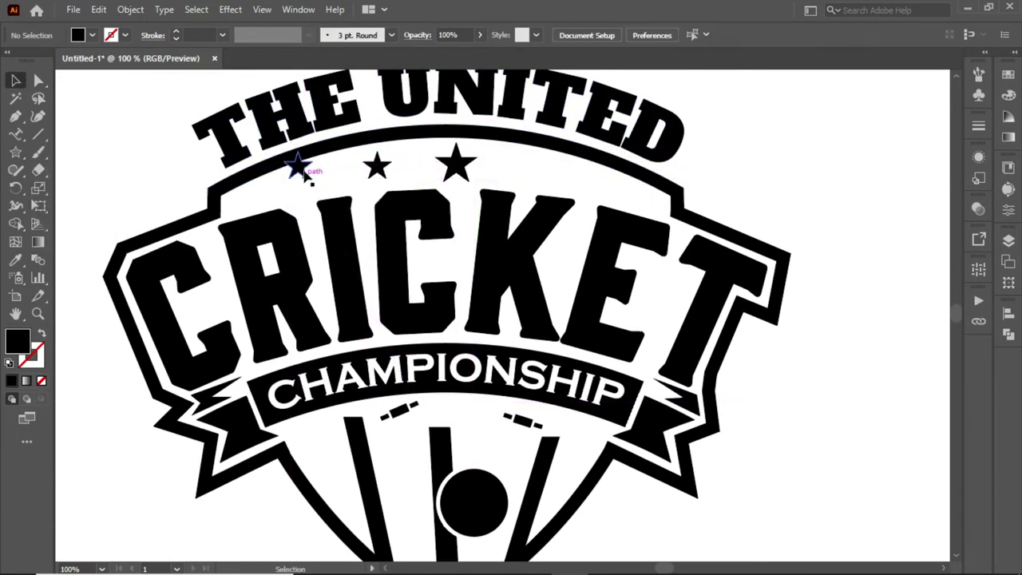
{"action": "left_click_drag", "start_coordinate": [304, 174], "coordinate": [312, 179]}
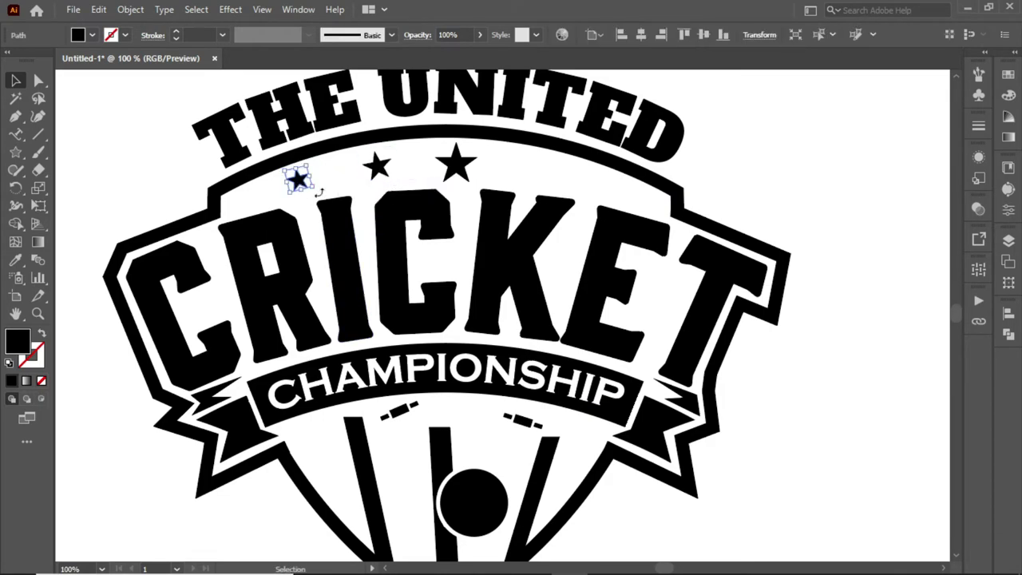
- Mirror the stars to the right side and place the last star on the arc
{"action": "right_click", "coordinate": [383, 155]}
{"action": "left_click", "coordinate": [627, 436]}
{"action": "left_click_drag", "start_coordinate": [615, 173], "coordinate": [616, 188]}
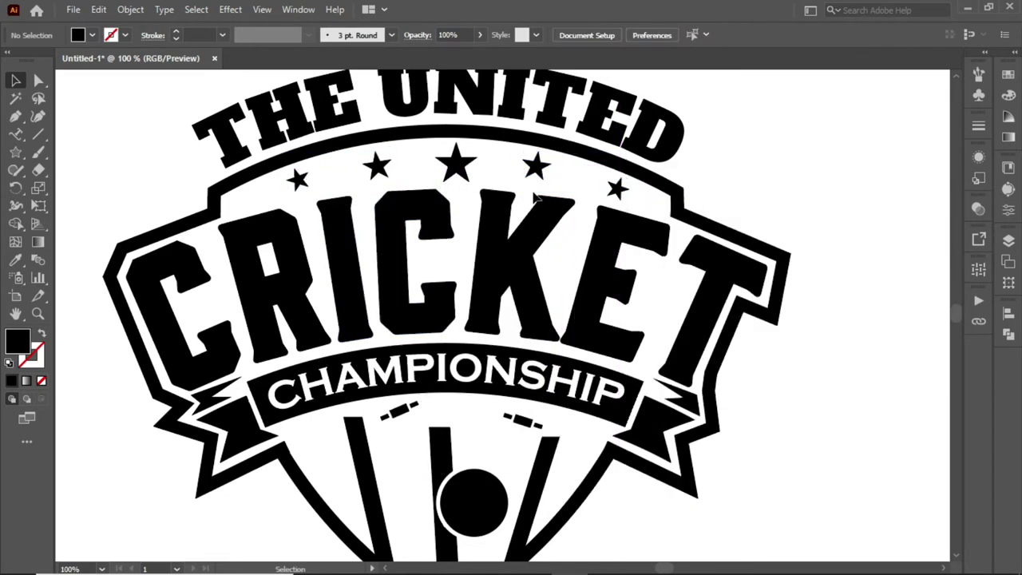
{"action": "left_click", "coordinate": [290, 184]}
{"action": "left_click_drag", "start_coordinate": [536, 168], "coordinate": [536, 169]}
{"action": "left_click", "coordinate": [747, 166]}
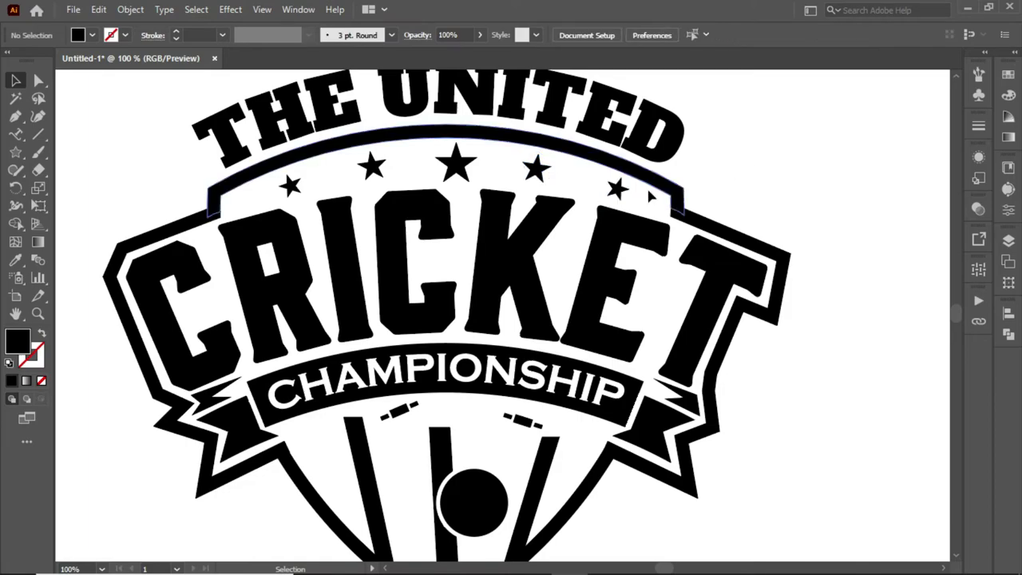
{"action": "key", "text": "ctrl+minus"}
{"action": "key", "text": "ctrl+minus"}
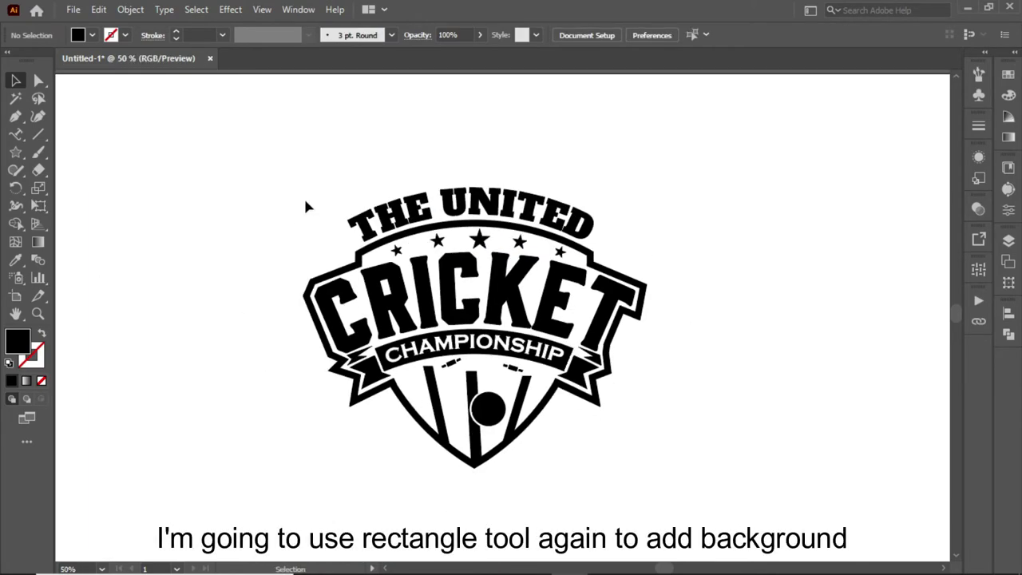
- Draw a rectangle covering the whole artboard
{"action": "right_click", "coordinate": [15, 151]}
{"action": "left_click", "coordinate": [60, 152]}
{"action": "key", "text": "ctrl+0"}
{"action": "left_click_drag", "start_coordinate": [64, 76], "coordinate": [940, 553]}
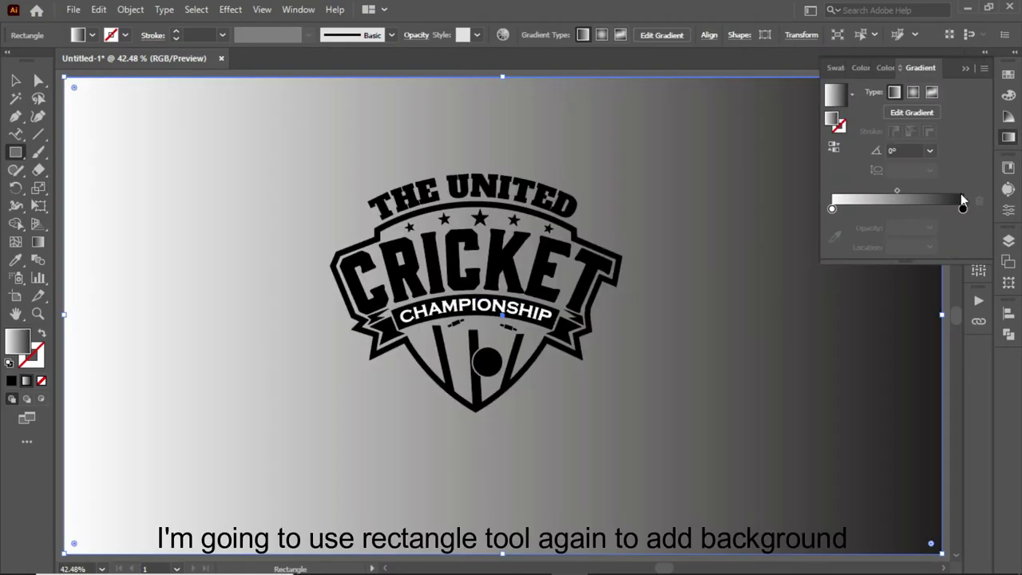
- Give the rectangle a gradient with a red right stop and a black (00) left stop
{"action": "double_click", "coordinate": [962, 208]}
{"action": "left_click", "coordinate": [961, 225]}
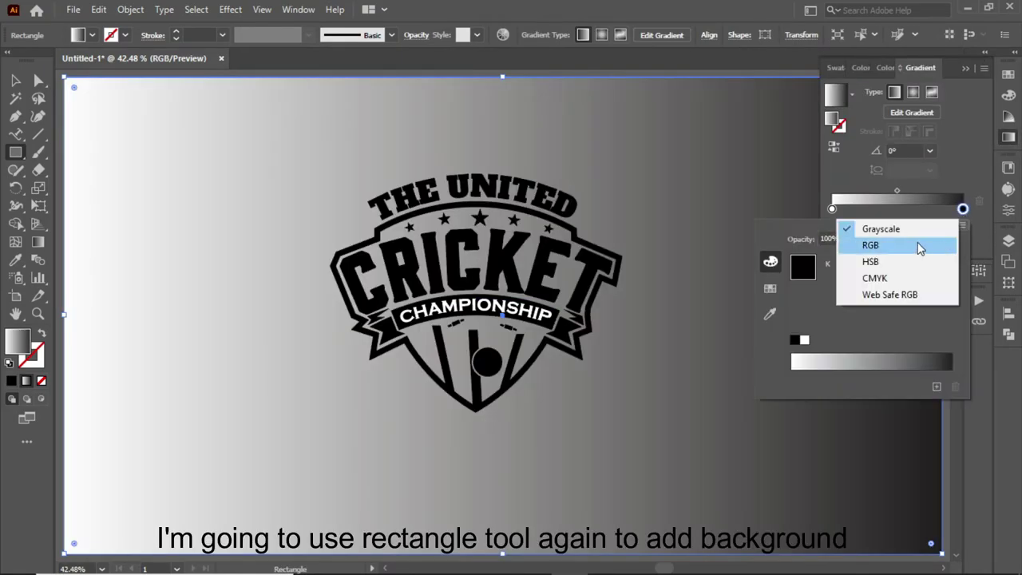
{"action": "left_click", "coordinate": [919, 242]}
{"action": "left_click", "coordinate": [910, 341]}
{"action": "key", "text": "Return"}
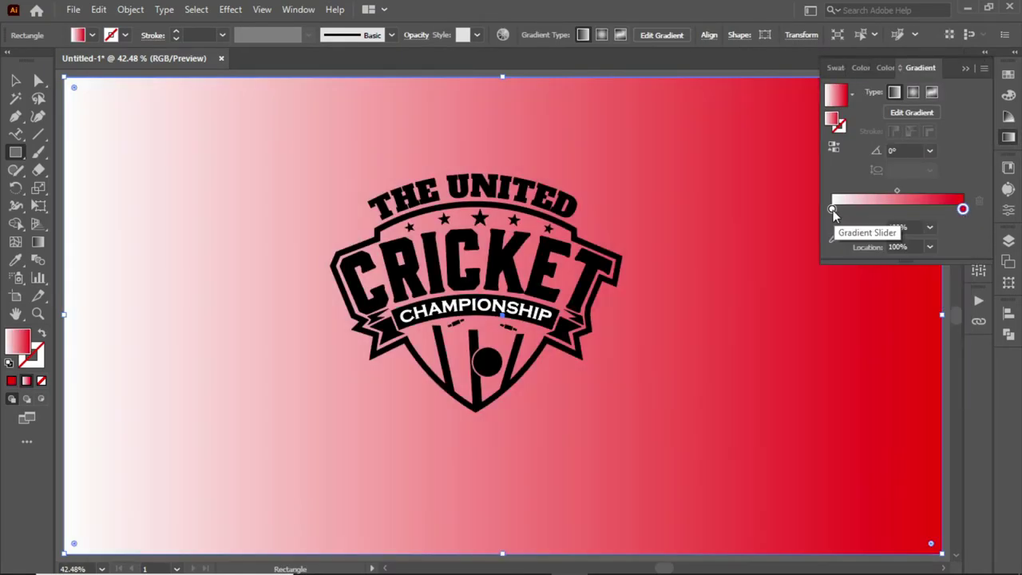
{"action": "double_click", "coordinate": [831, 209]}
{"action": "left_click", "coordinate": [961, 225]}
{"action": "left_click", "coordinate": [869, 250]}
{"action": "left_click", "coordinate": [918, 340]}
{"action": "type", "text": "00"}
{"action": "key", "text": "Return"}
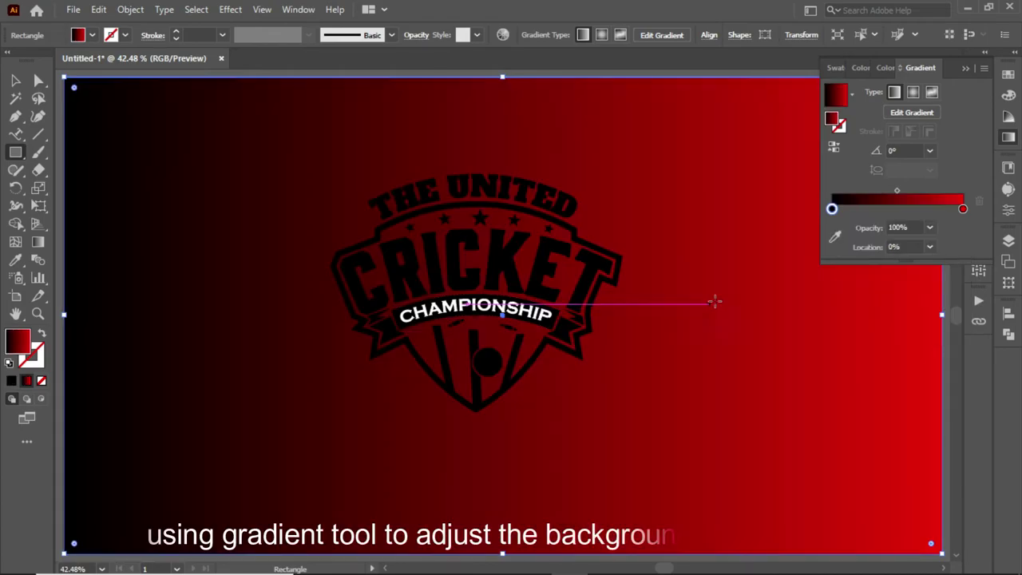
- Redirect the gradient so red sits at the lower left, fading to black
{"action": "key", "text": "v"}
{"action": "left_click", "coordinate": [178, 254]}
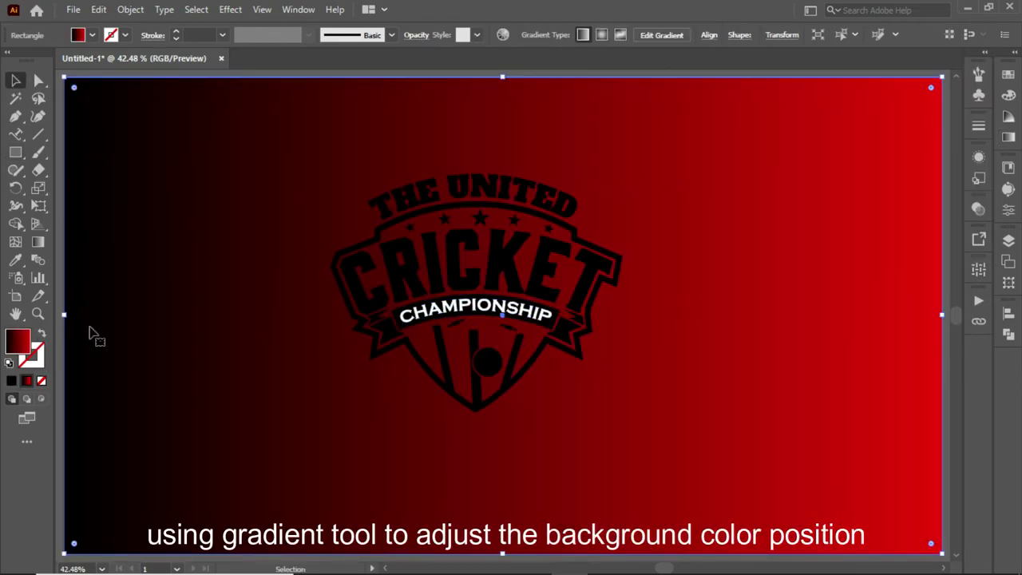
{"action": "key", "text": "g"}
{"action": "left_click_drag", "start_coordinate": [942, 92], "coordinate": [151, 574]}
- Lock the background rectangle and enlarge the whole logo on it
{"action": "key", "text": "v"}
{"action": "left_click", "coordinate": [130, 9]}
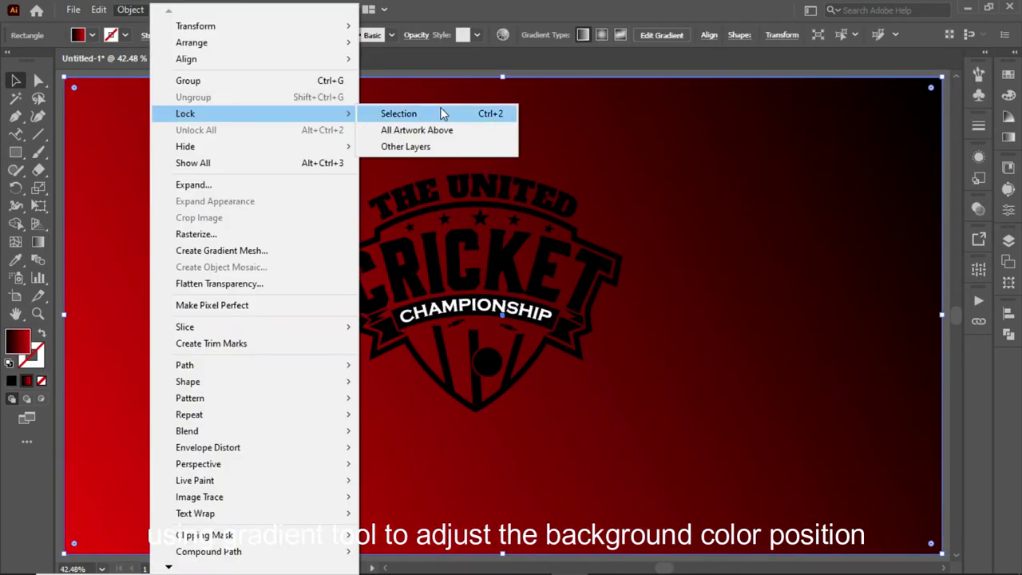
{"action": "left_click", "coordinate": [398, 113]}
{"action": "key", "text": "ctrl+a"}
{"action": "left_click_drag", "start_coordinate": [620, 183], "coordinate": [695, 155]}
- Fill the logo artwork white from the swatches
{"action": "left_click", "coordinate": [588, 406]}
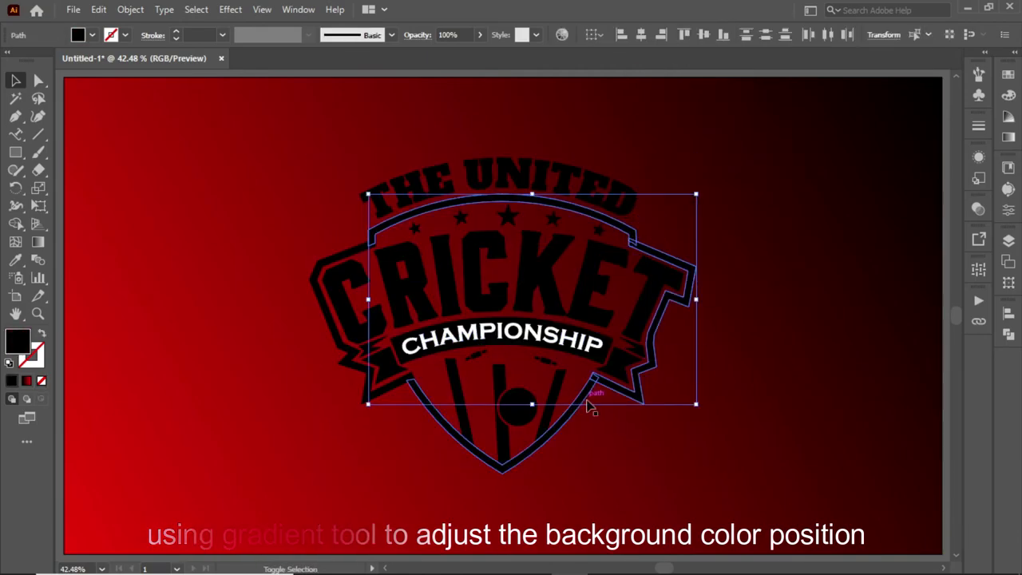
{"action": "left_click", "coordinate": [92, 35]}
{"action": "left_click", "coordinate": [102, 121]}
{"action": "left_click", "coordinate": [520, 227]}
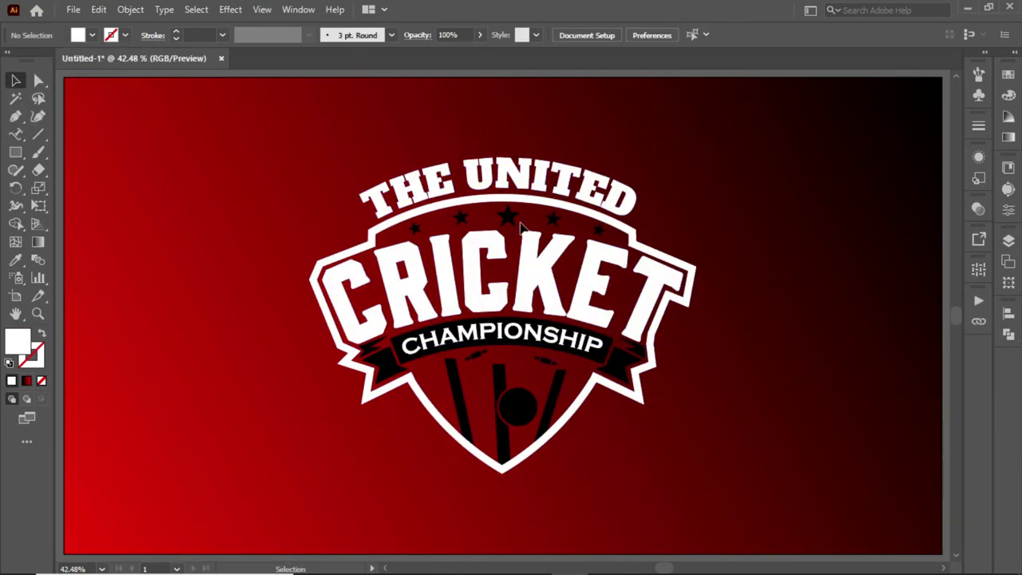
- Colour the ribbon behind CHAMPIONSHIP red
{"action": "left_click", "coordinate": [476, 354]}
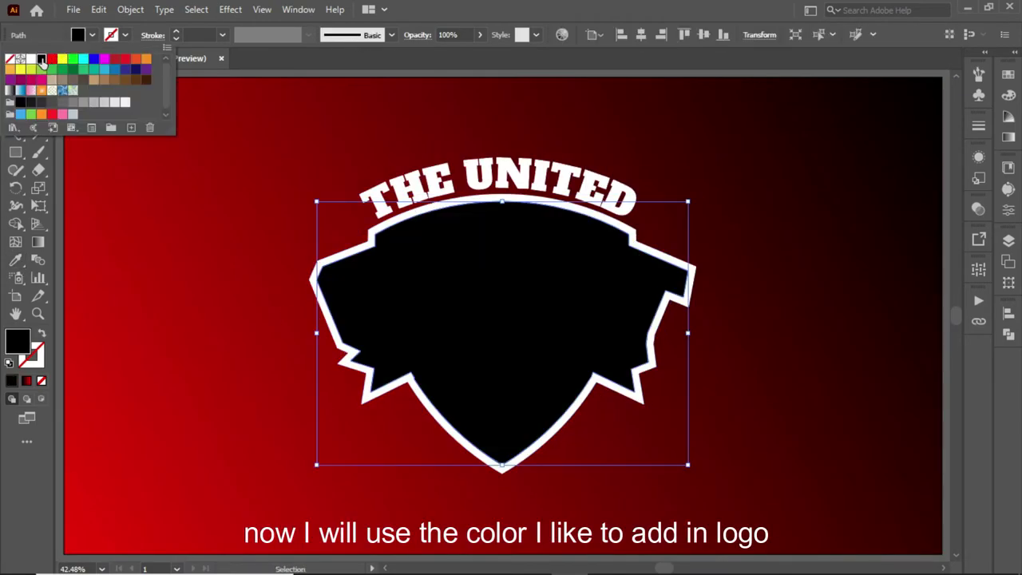
{"action": "left_click", "coordinate": [497, 356]}
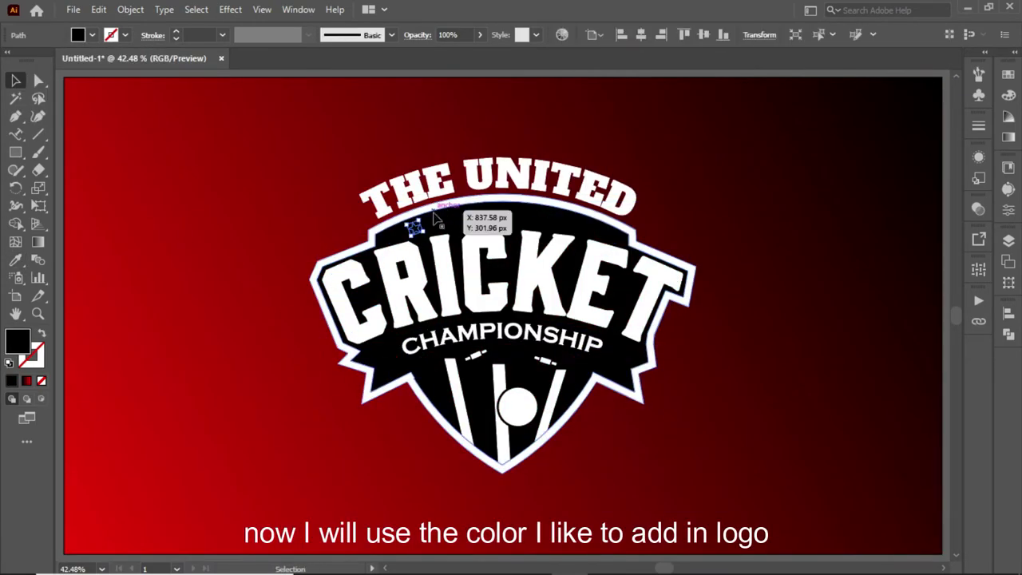
{"action": "key", "text": "i"}
{"action": "left_click", "coordinate": [77, 35], "text": "shift"}
{"action": "type", "text": "ef0008"}
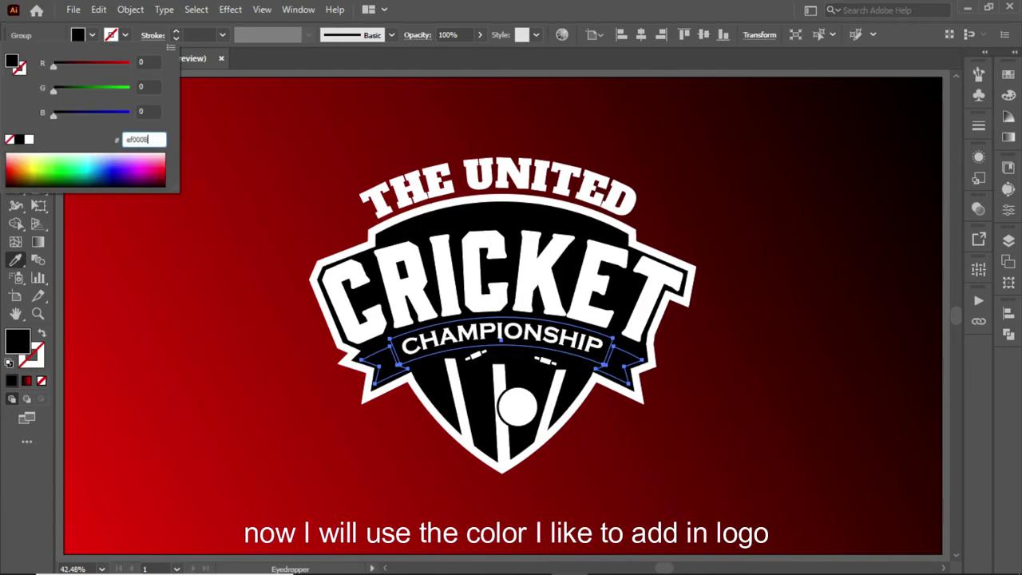
{"action": "key", "text": "Return"}
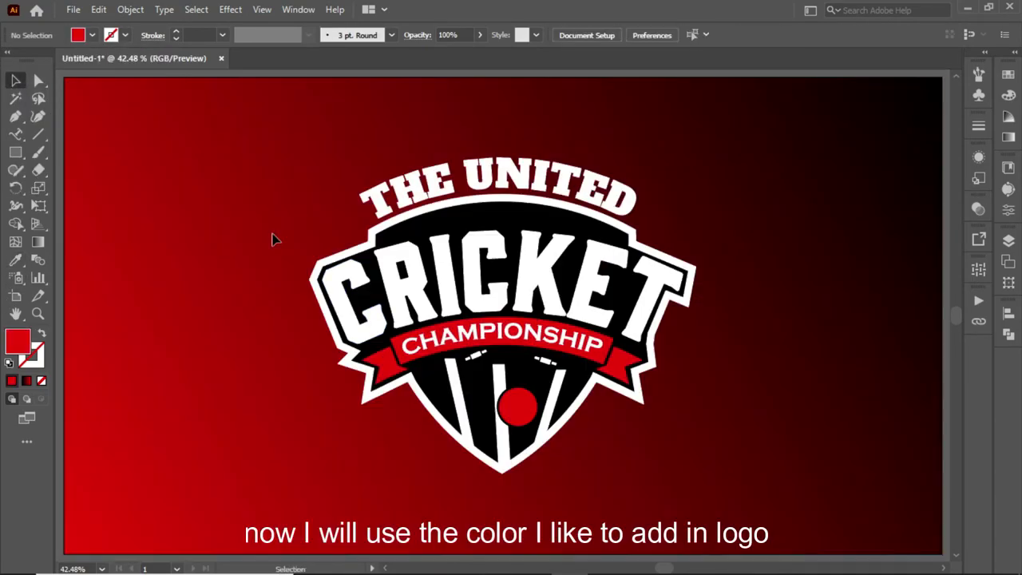
- Zoom in on the ball and add a white dashed seam line along its stripe
{"action": "left_click", "coordinate": [510, 420]}
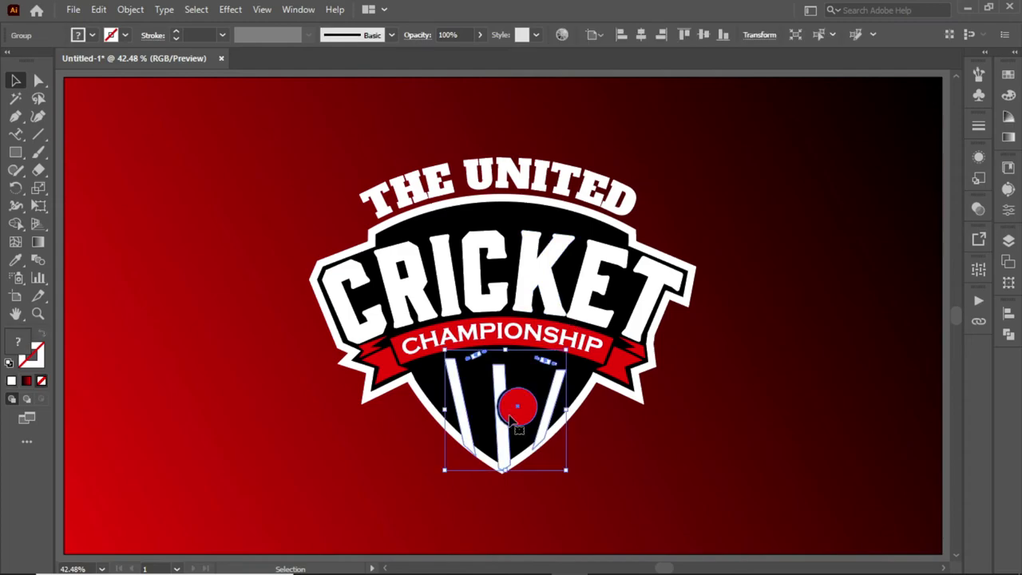
{"action": "left_click", "coordinate": [515, 409]}
{"action": "key", "text": "ctrl+plus"}
{"action": "key", "text": "ctrl+plus"}
{"action": "key", "text": "ctrl+plus"}
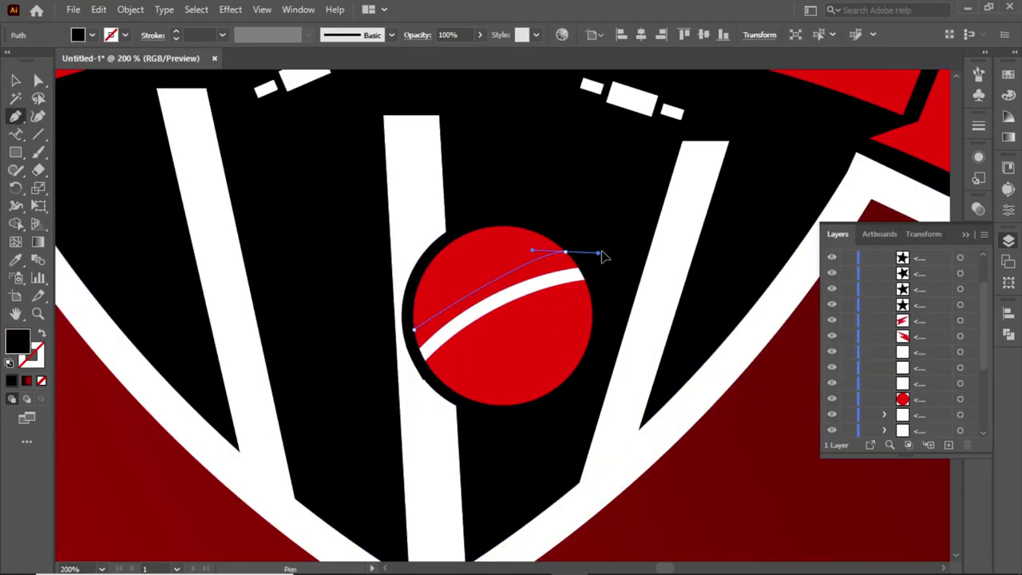
{"action": "key", "text": "shift+x"}
{"action": "key", "text": "v"}
{"action": "left_click", "coordinate": [152, 35]}
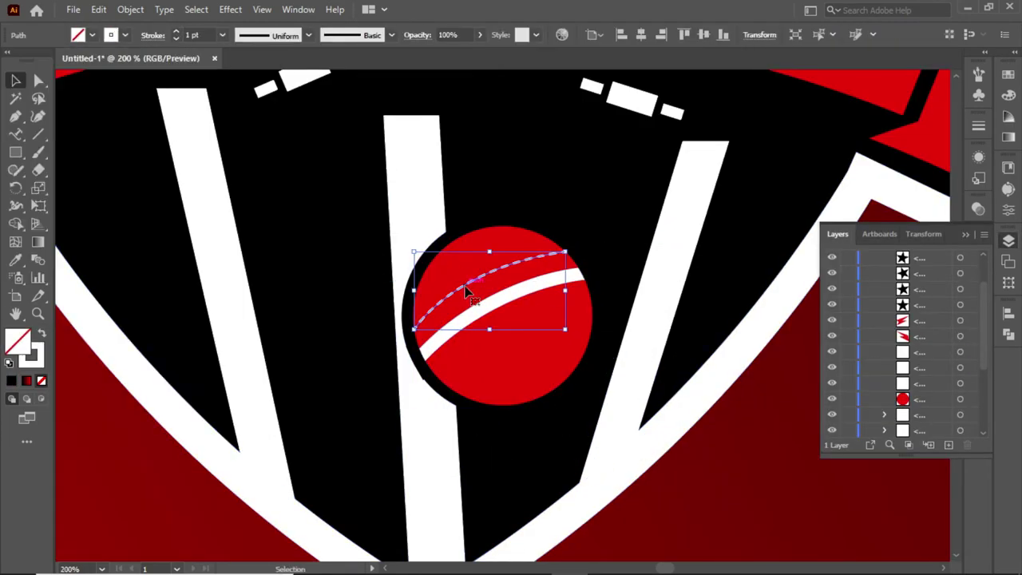
{"action": "left_click_drag", "start_coordinate": [455, 269], "coordinate": [501, 323]}
- Duplicate the seam and reshape the copy along the stripe's other edge
{"action": "left_click", "coordinate": [39, 80]}
{"action": "left_click", "coordinate": [456, 284]}
{"action": "key", "text": "v"}
{"action": "key", "text": "a"}
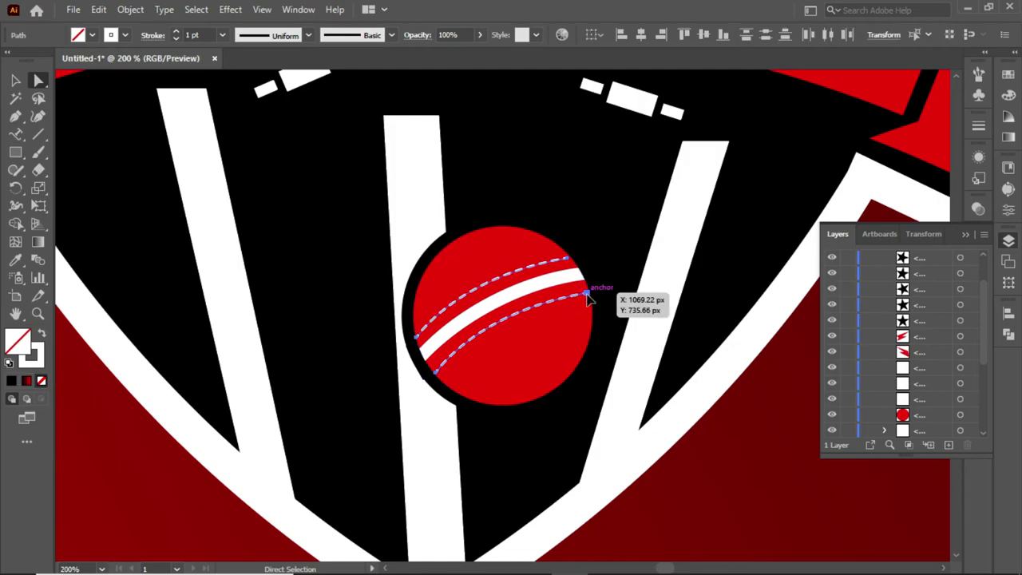
{"action": "left_click_drag", "start_coordinate": [587, 295], "coordinate": [467, 275]}
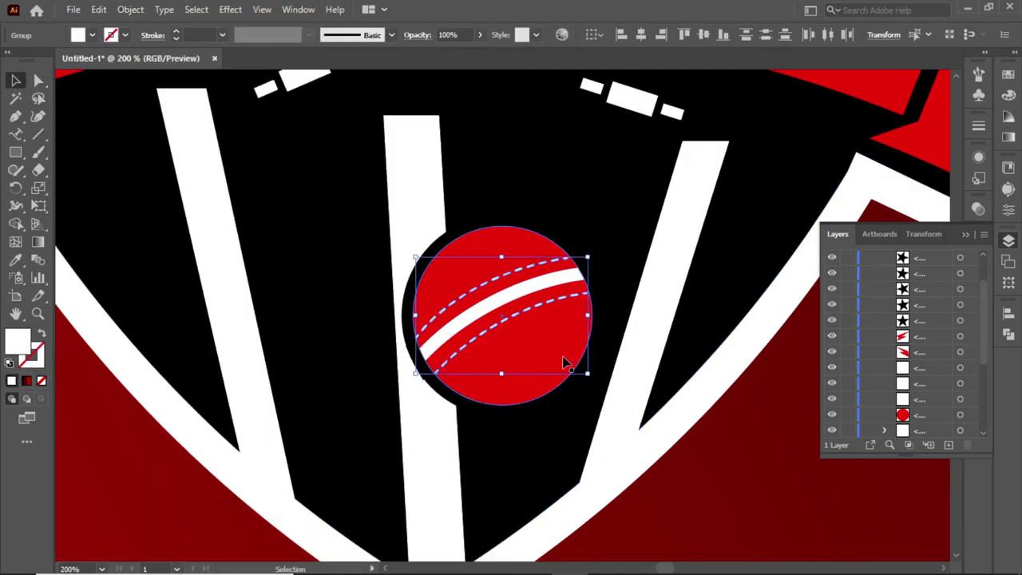
{"action": "key", "text": "ctrl+shift+a"}
{"action": "key", "text": "ctrl+minus"}
{"action": "key", "text": "ctrl+minus"}
{"action": "key", "text": "ctrl+minus"}
{"action": "left_click_drag", "start_coordinate": [389, 308], "coordinate": [384, 357]}
- Select the whole logo and reveal the hidden stars above CRICKET
{"action": "key", "text": "ctrl+a"}
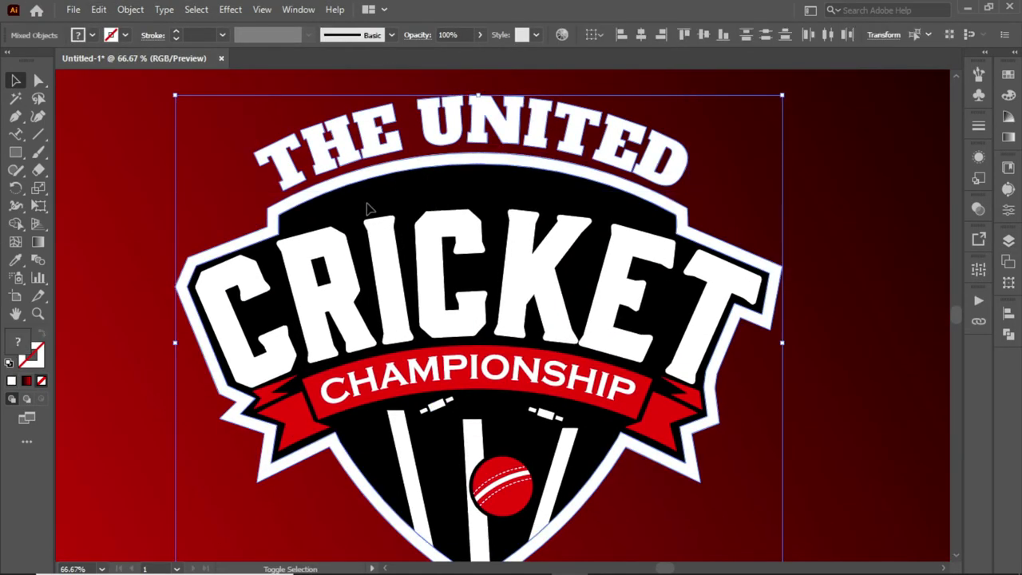
{"action": "key", "text": "ctrl+shift+a"}
{"action": "key", "text": "ctrl+a"}
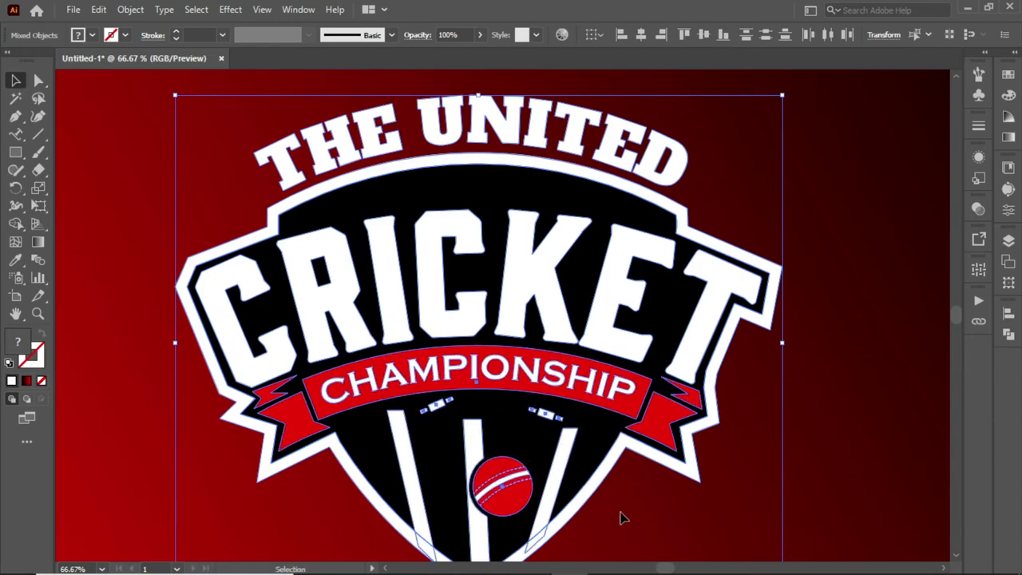
{"action": "right_click", "coordinate": [294, 202]}
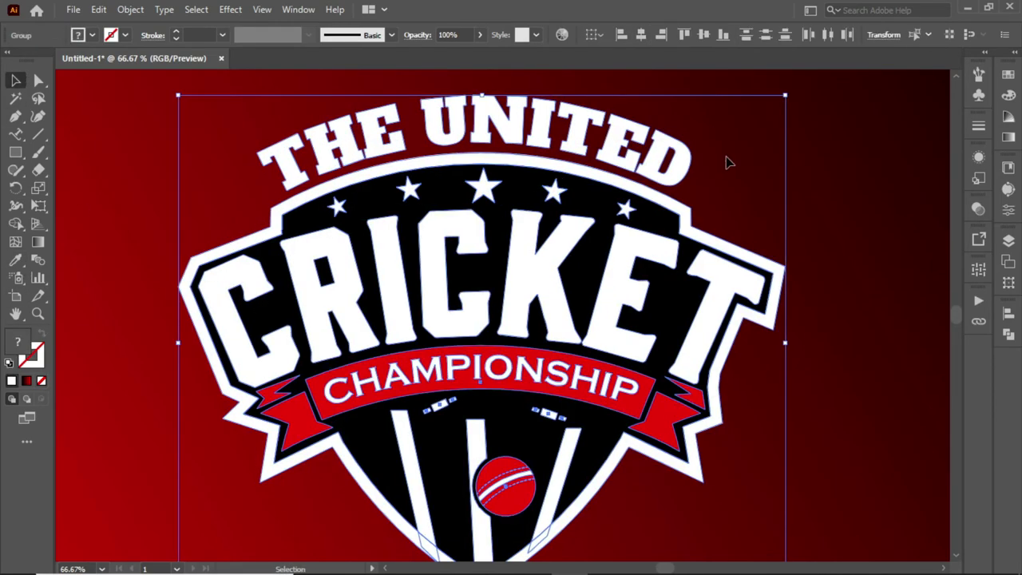
- Make the centre and two outer stars red in the isolated star group, leaving the others white
{"action": "double_click", "coordinate": [482, 195]}
{"action": "left_click", "coordinate": [337, 207]}
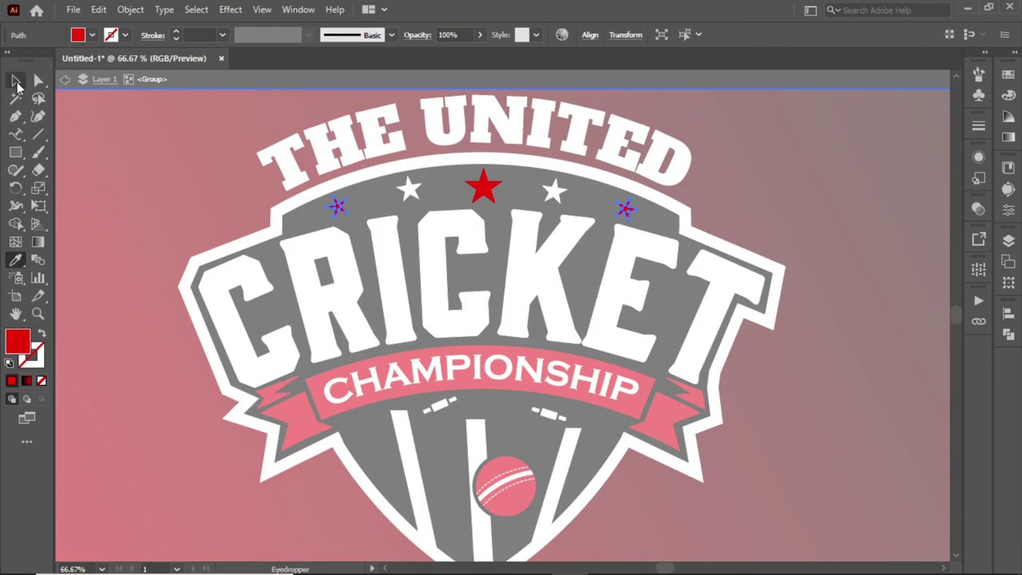
{"action": "left_click", "coordinate": [15, 80]}
{"action": "double_click", "coordinate": [160, 144]}
{"action": "key", "text": "ctrl+0"}
{"action": "left_click", "coordinate": [588, 341]}
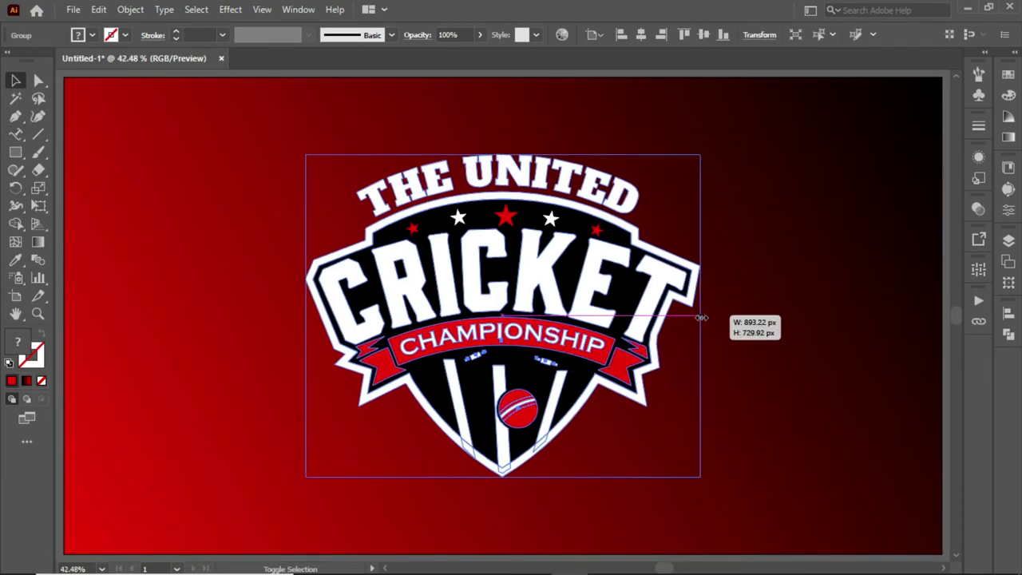
{"action": "key", "text": "p"}
{"action": "left_click", "coordinate": [357, 209]}
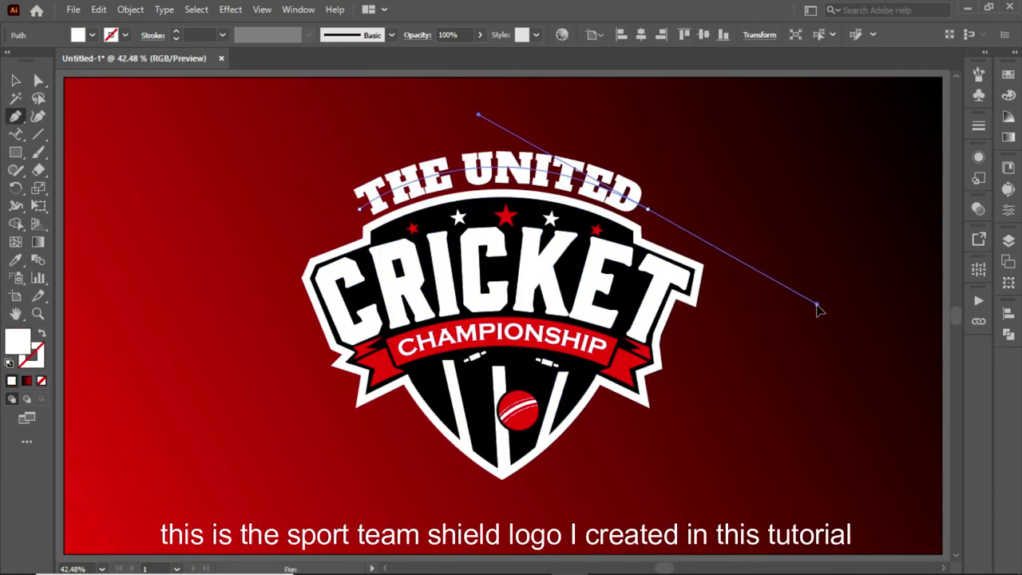
{"action": "double_click", "coordinate": [564, 196]}
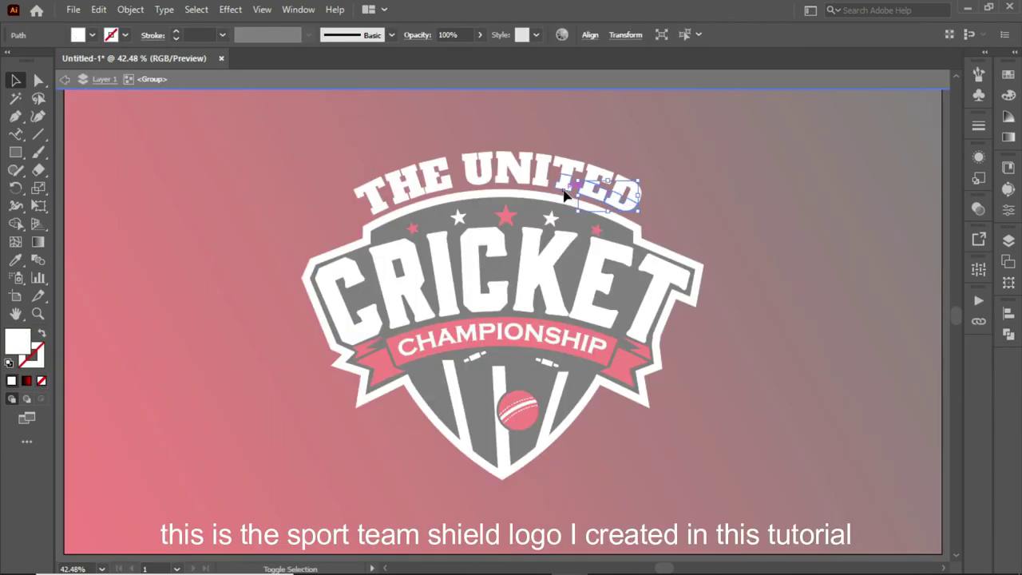